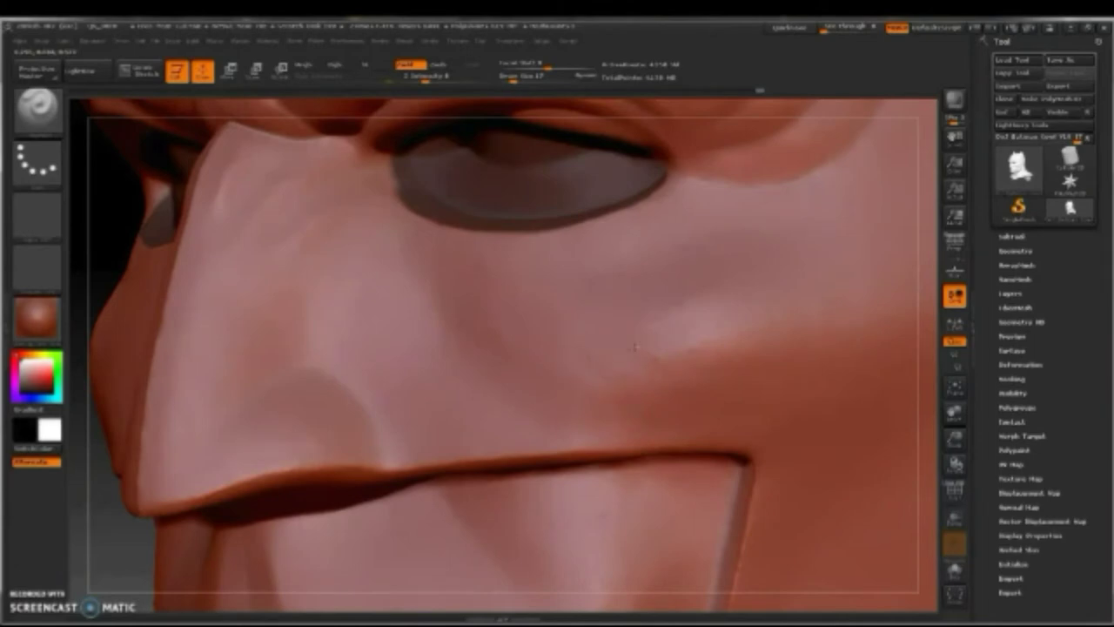
Mask the upper lip just below the cowl's lower edge beside the nose, and erase the mask spilling onto the cheek
mouse_move(647, 357)
mouse_down()
mouse_move(557, 348)
mouse_move(609, 352)
mouse_move(601, 348)
mouse_up()
mouse_move(560, 262)
mouse_down()
mouse_move(616, 287)
mouse_move(586, 333)
mouse_move(492, 319)
mouse_move(522, 339)
mouse_up()
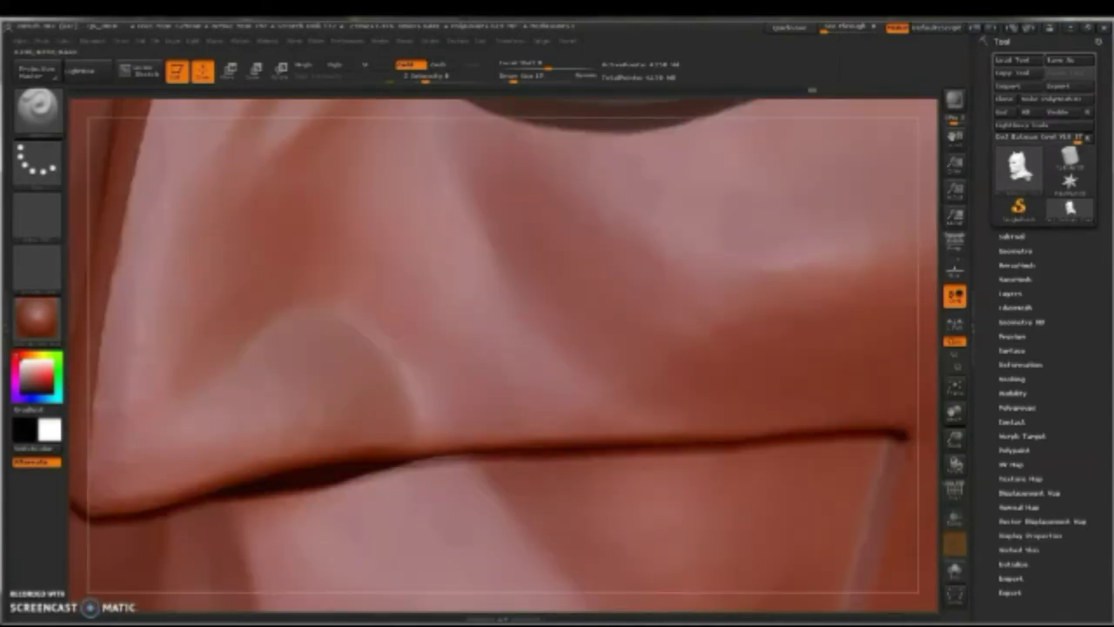
mouse_move(489, 205)
mouse_down()
mouse_move(539, 261)
mouse_move(577, 502)
mouse_move(659, 510)
mouse_move(607, 531)
mouse_move(578, 492)
mouse_move(674, 454)
mouse_move(610, 487)
mouse_up()
key(space)
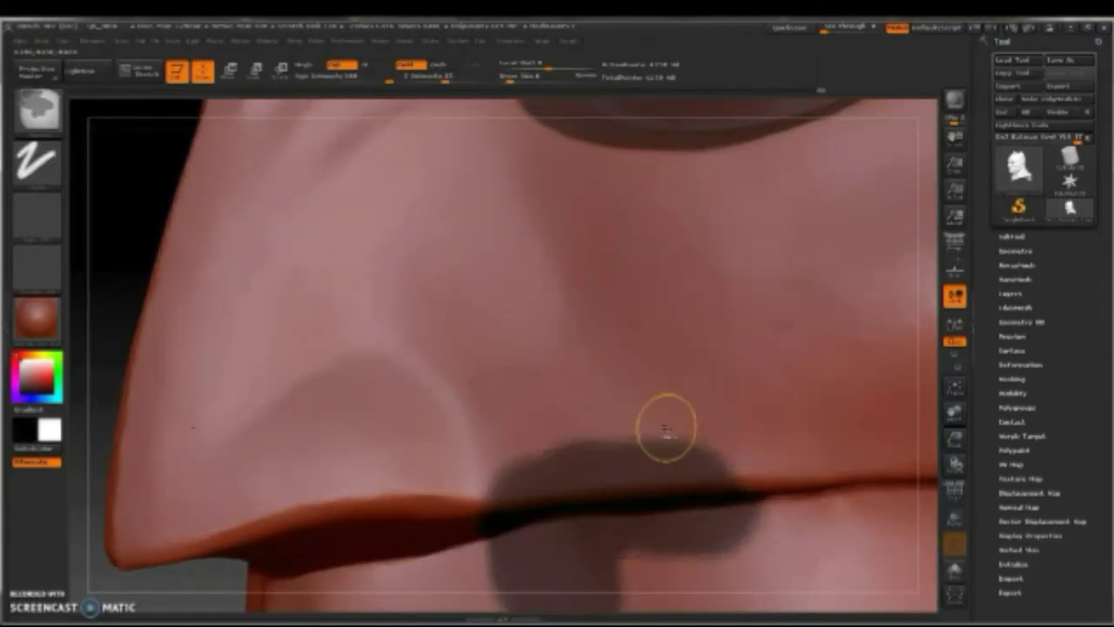
ctrl+alt+drag(644, 452, 509, 474)
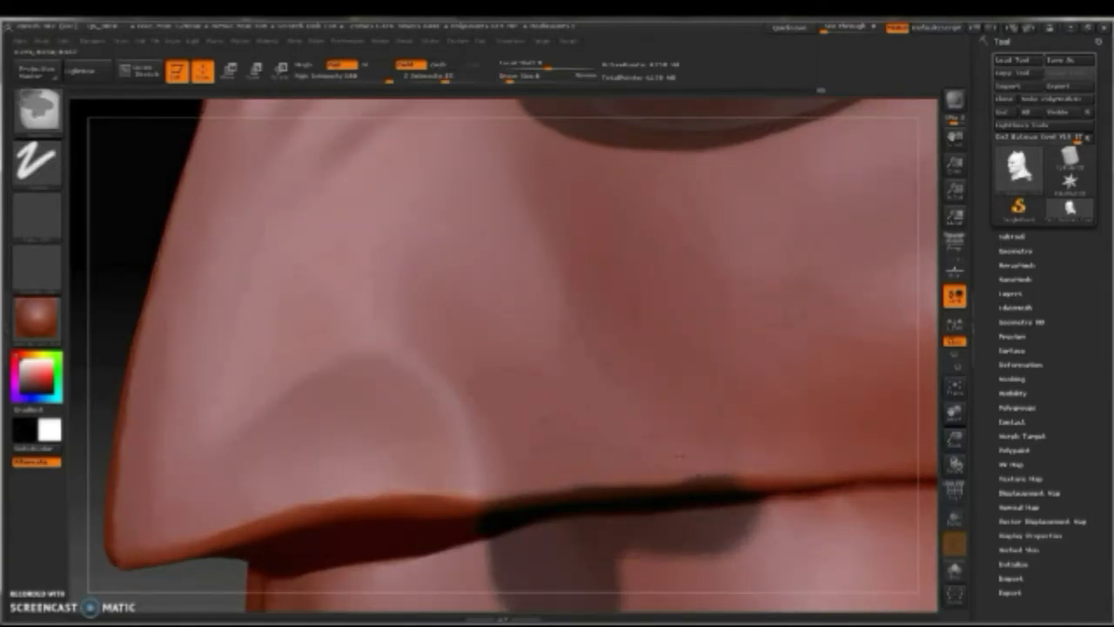
Refine the mask along the underside of the cowl's lower edge, extending it sideways beneath the cheek
right_drag(573, 459, 567, 275)
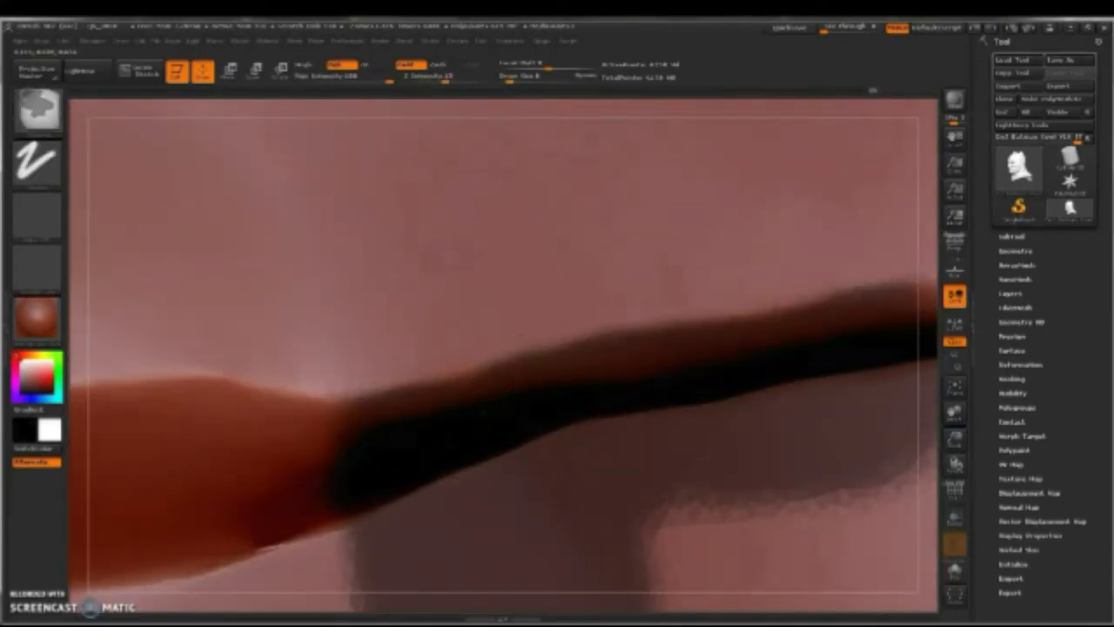
ctrl+click(448, 443)
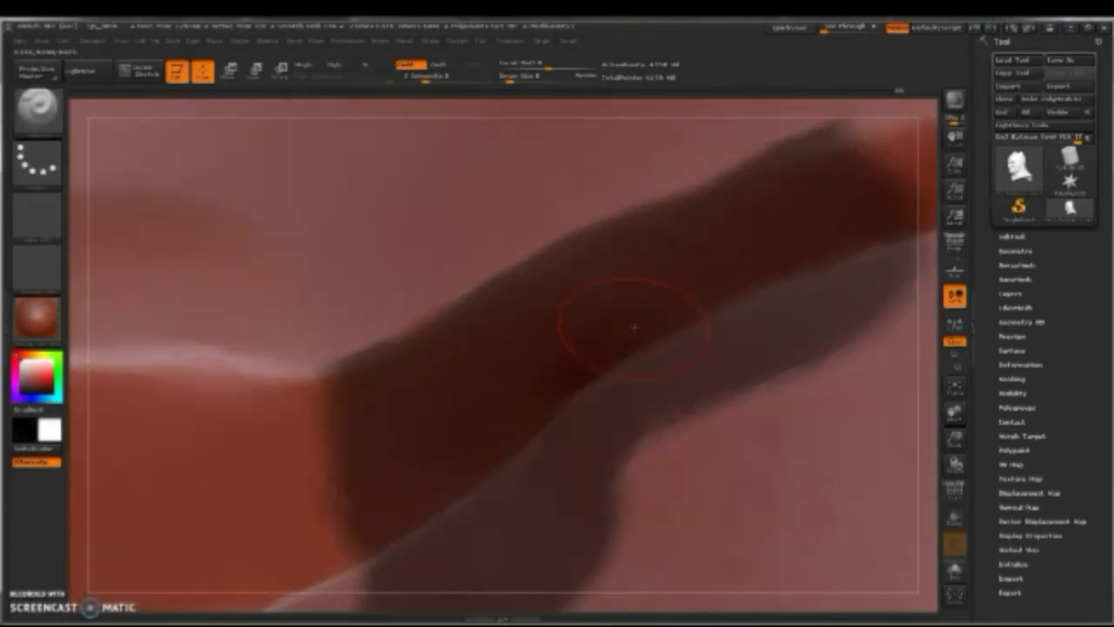
mouse_move(634, 327)
right_down()
mouse_move(538, 372)
mouse_move(592, 344)
mouse_move(571, 264)
right_up()
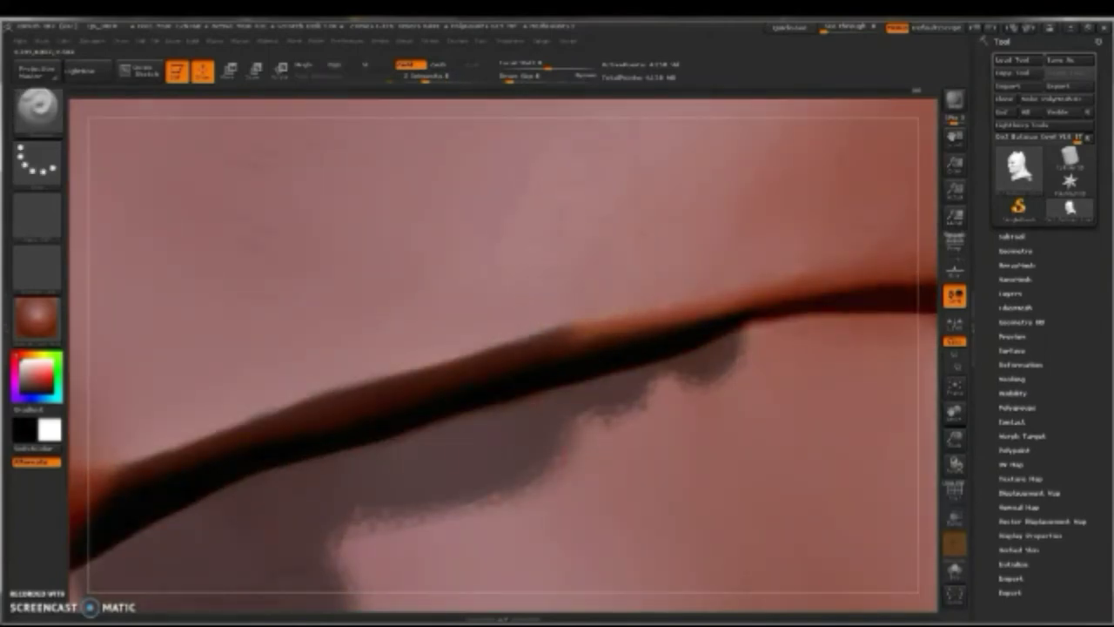
mouse_move(557, 327)
shift+right_down()
mouse_move(513, 339)
mouse_move(487, 387)
mouse_move(527, 485)
mouse_move(514, 400)
mouse_move(472, 335)
mouse_move(405, 278)
shift+right_up()
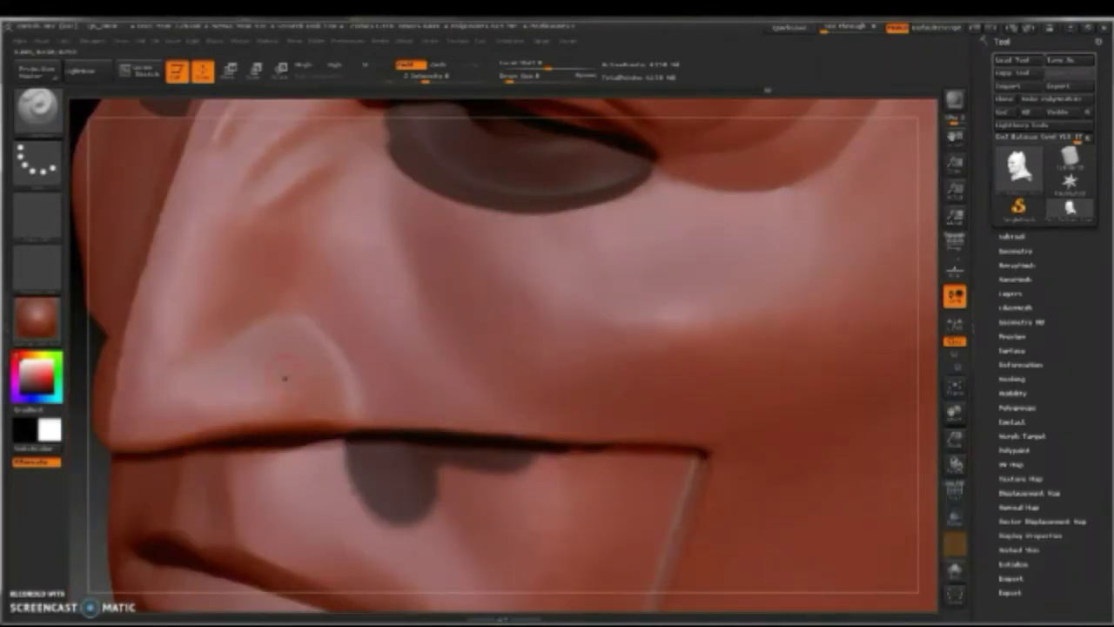
Mask the rounded nostril wing down to the cowl's lower edge
right_drag(284, 378, 609, 423)
ctrl+drag(672, 442, 672, 367)
right_drag(597, 419, 648, 462)
mouse_move(648, 461)
ctrl+mouse_down()
mouse_move(636, 391)
mouse_move(653, 355)
mouse_move(566, 278)
mouse_move(506, 301)
mouse_move(487, 409)
ctrl+mouse_up()
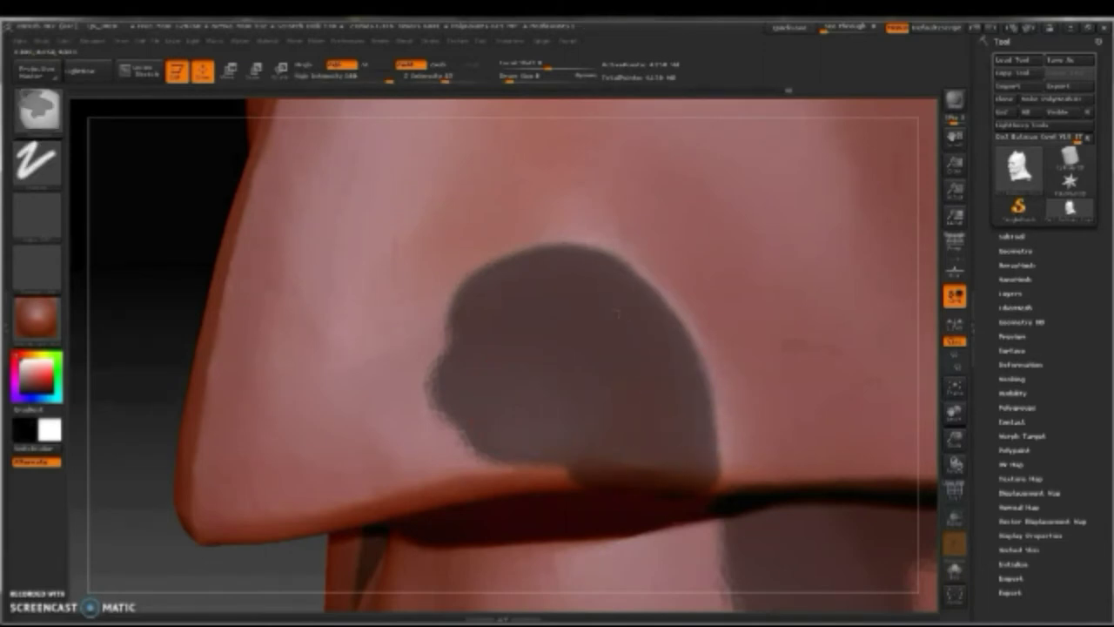
mouse_move(574, 348)
ctrl+right_down()
mouse_move(544, 405)
mouse_move(503, 423)
mouse_move(494, 412)
ctrl+right_up()
key(space)
drag(484, 374, 492, 375)
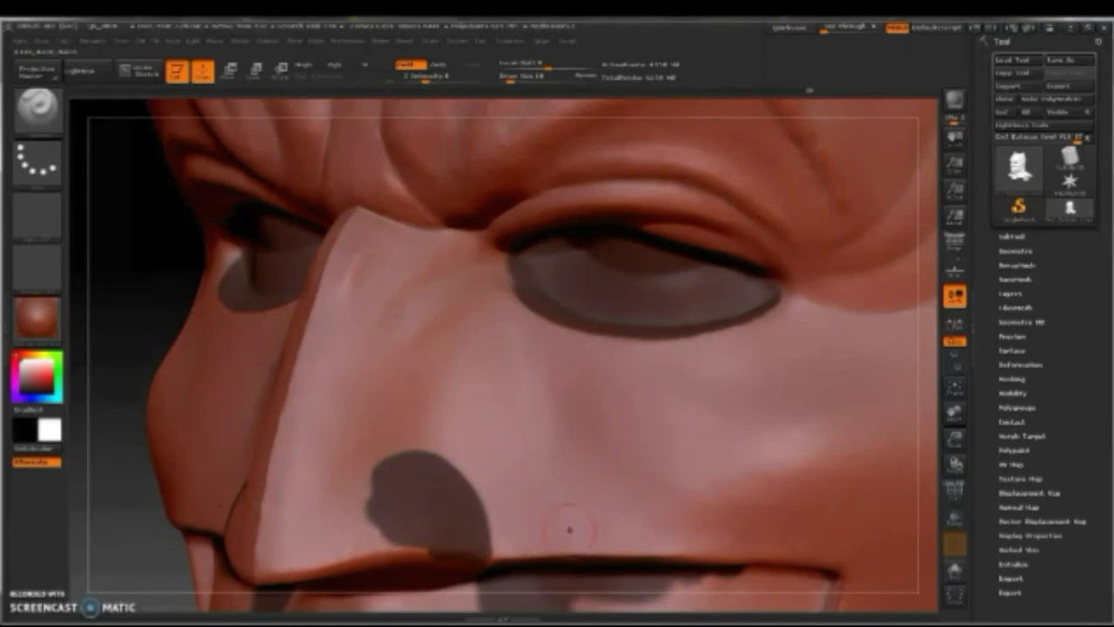
Mask a wide diagonal band across the cheek from the inner eye corner down to the cowl's lower edge
mouse_move(569, 528)
right_down()
mouse_move(537, 496)
mouse_move(536, 302)
right_up()
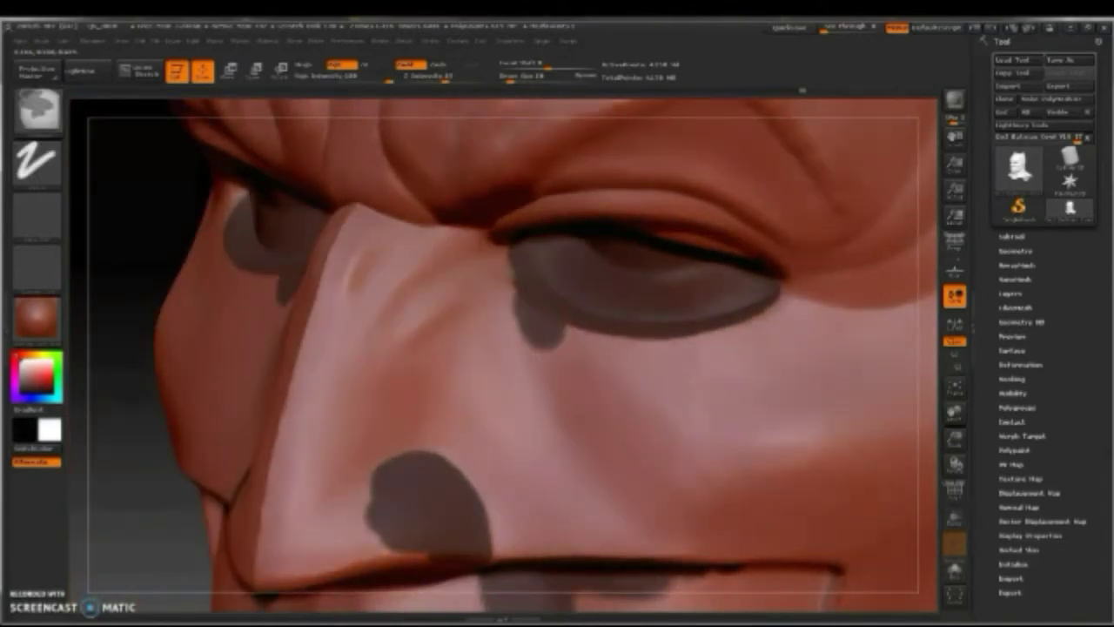
mouse_move(532, 324)
mouse_down()
mouse_move(604, 435)
mouse_move(693, 527)
mouse_up()
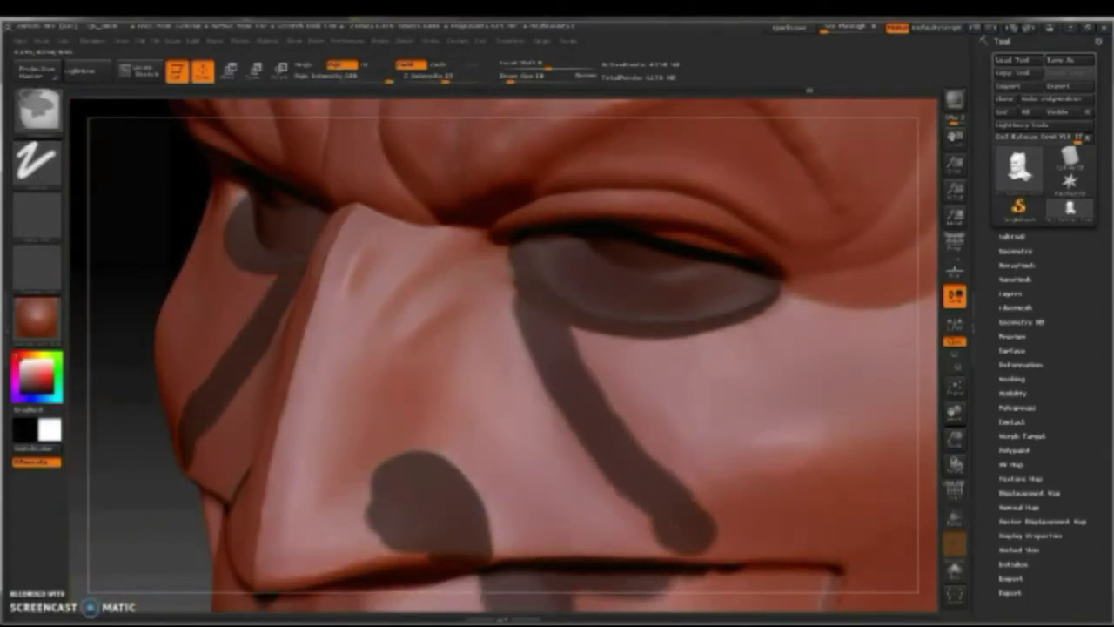
mouse_move(571, 396)
mouse_down()
mouse_move(592, 344)
mouse_move(722, 527)
mouse_up()
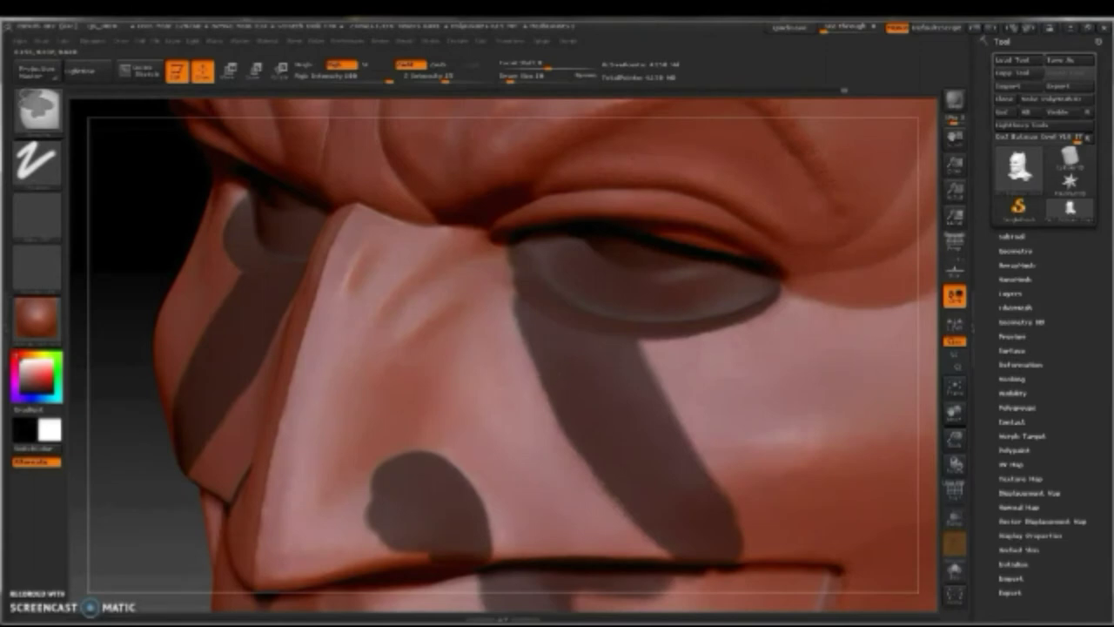
Mask a curved band along the side of the nose from the inner eye corner to the nostril wing
scroll(522, 400, up, 5)
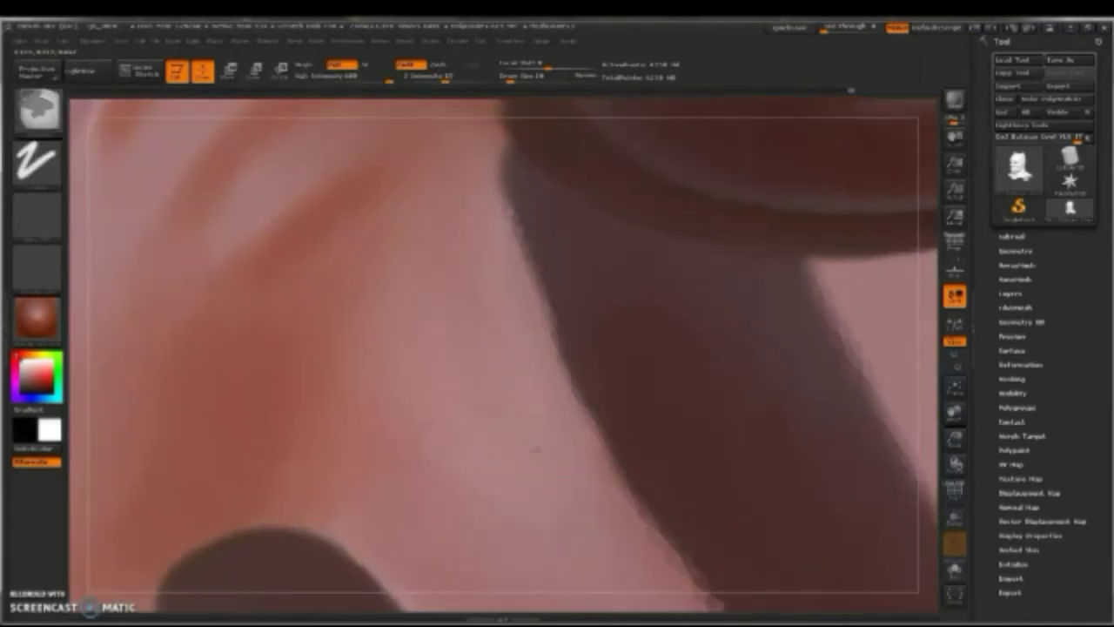
scroll(536, 449, down, 5)
mouse_move(217, 304)
shift+mouse_down()
mouse_move(287, 305)
mouse_move(169, 306)
mouse_move(287, 298)
shift+mouse_up()
mouse_move(562, 271)
mouse_down()
mouse_move(499, 311)
mouse_move(444, 403)
mouse_move(428, 475)
mouse_up()
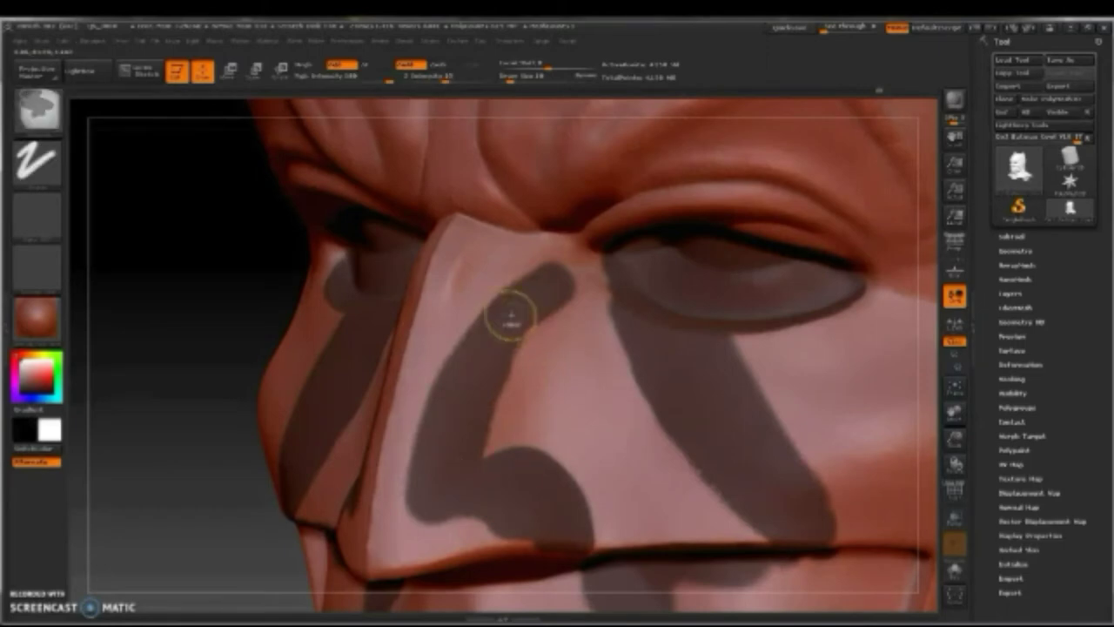
right_drag(586, 329, 557, 285)
scroll(574, 348, up, 5)
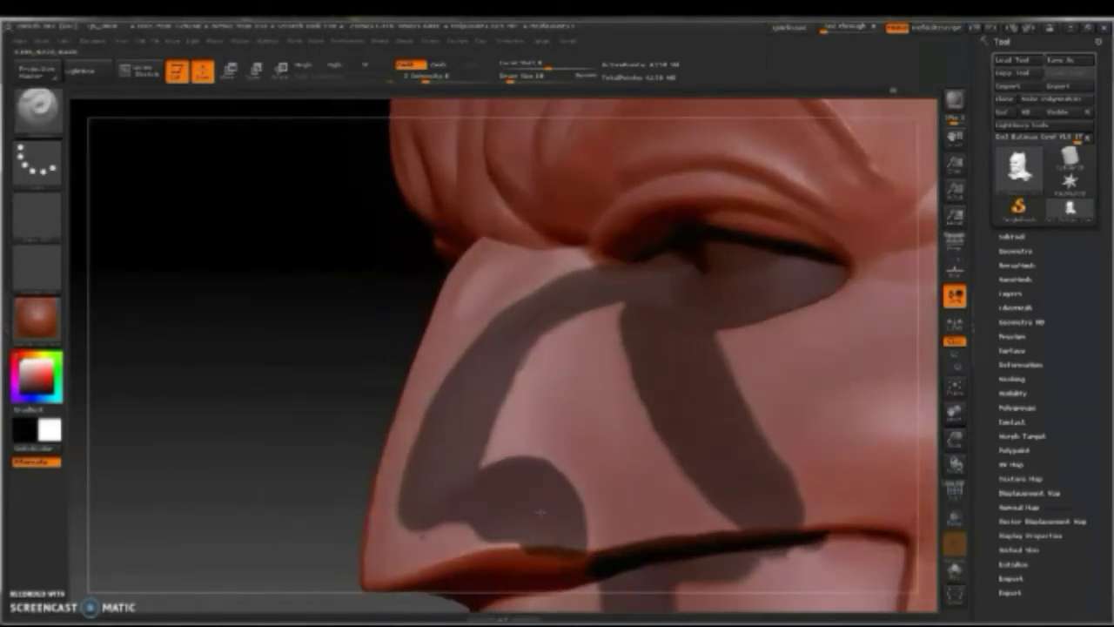
Extend the mask under the cowl's edge so the nostril wing connects with the masked upper lip
key(shift)
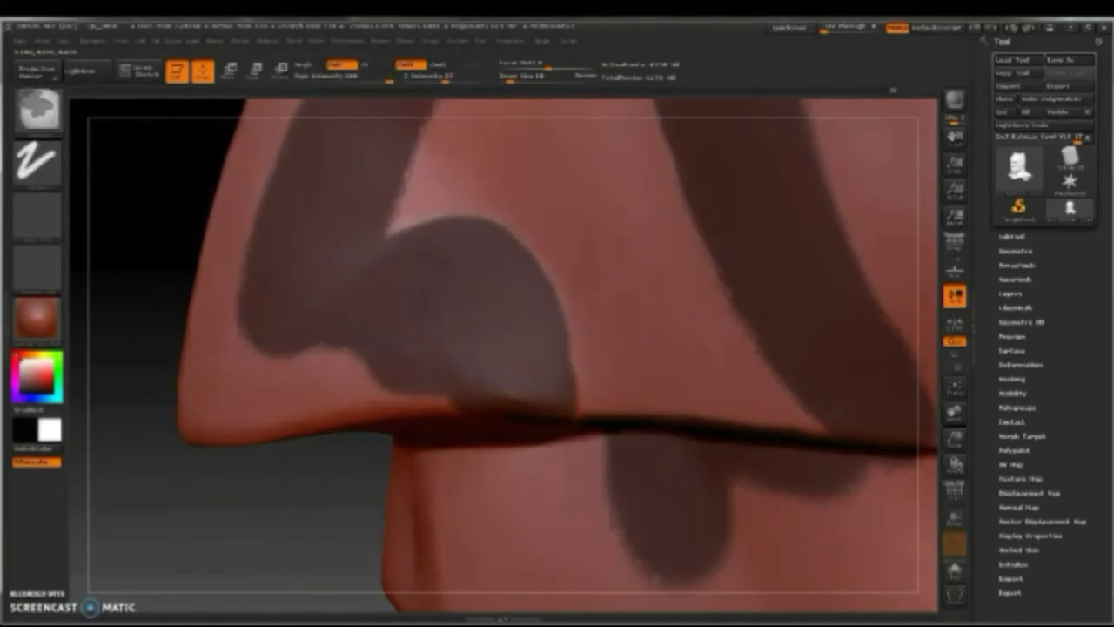
key(shift)
mouse_move(519, 300)
right_down()
mouse_move(609, 252)
mouse_move(505, 270)
mouse_move(409, 252)
right_up()
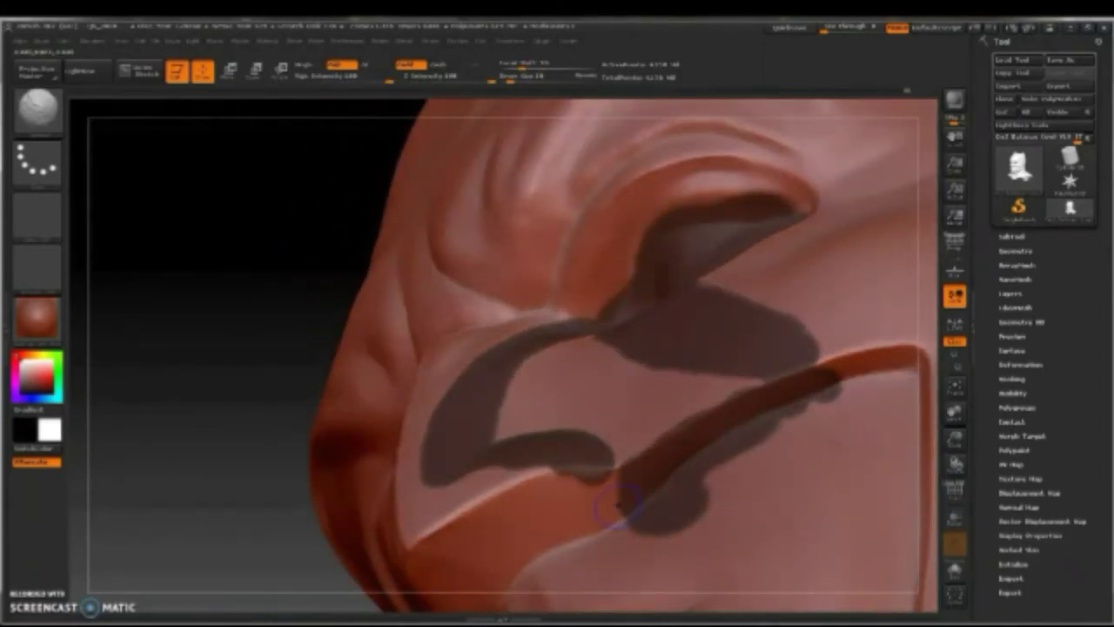
key(shift)
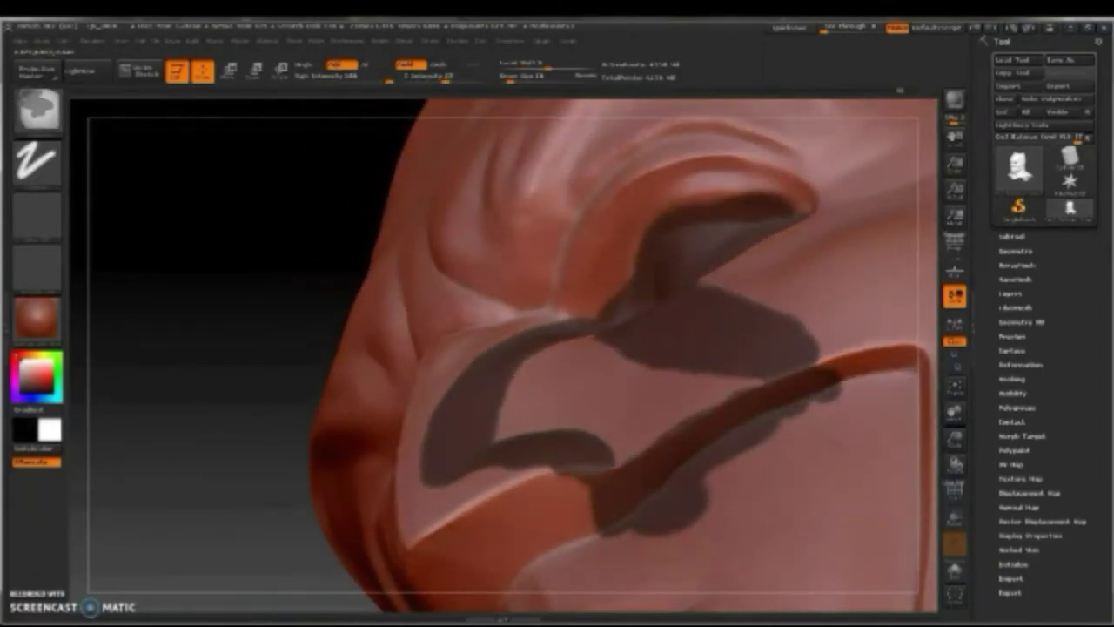
right_drag(522, 305, 452, 287)
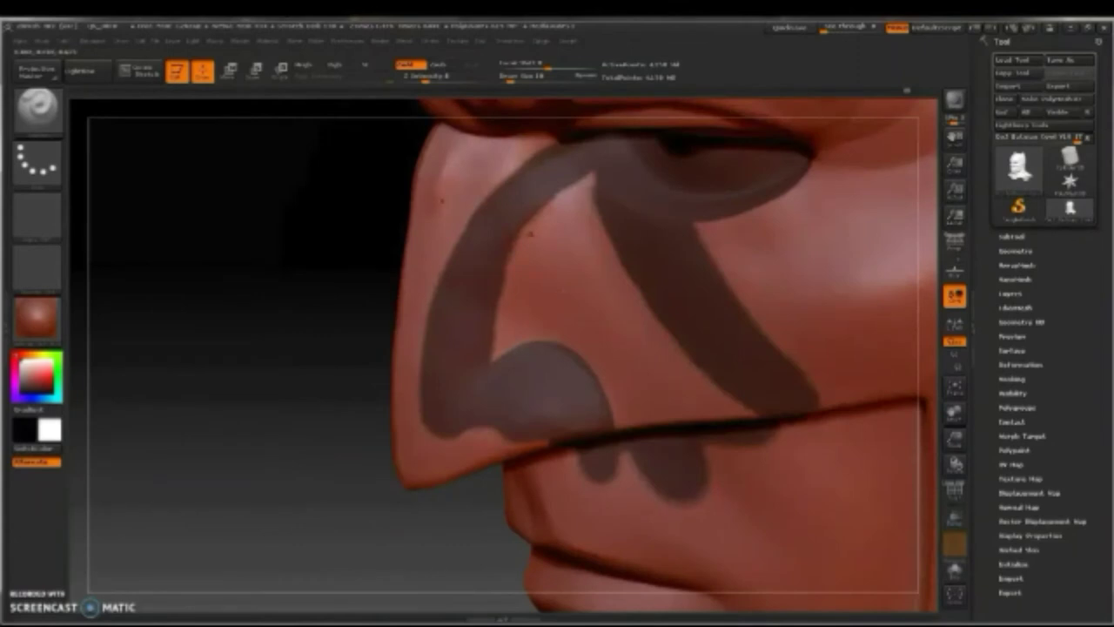
Fill the mask over the whole nose, the outer cheek and the upper lip with a larger brush
key(space)
key(space)
click(731, 261)
mouse_move(757, 227)
shift+mouse_down()
mouse_move(815, 377)
mouse_move(857, 444)
mouse_move(826, 462)
shift+mouse_up()
mouse_move(557, 487)
shift+mouse_down()
mouse_move(435, 452)
mouse_move(444, 218)
mouse_move(470, 148)
shift+mouse_up()
right_drag(522, 174, 611, 499)
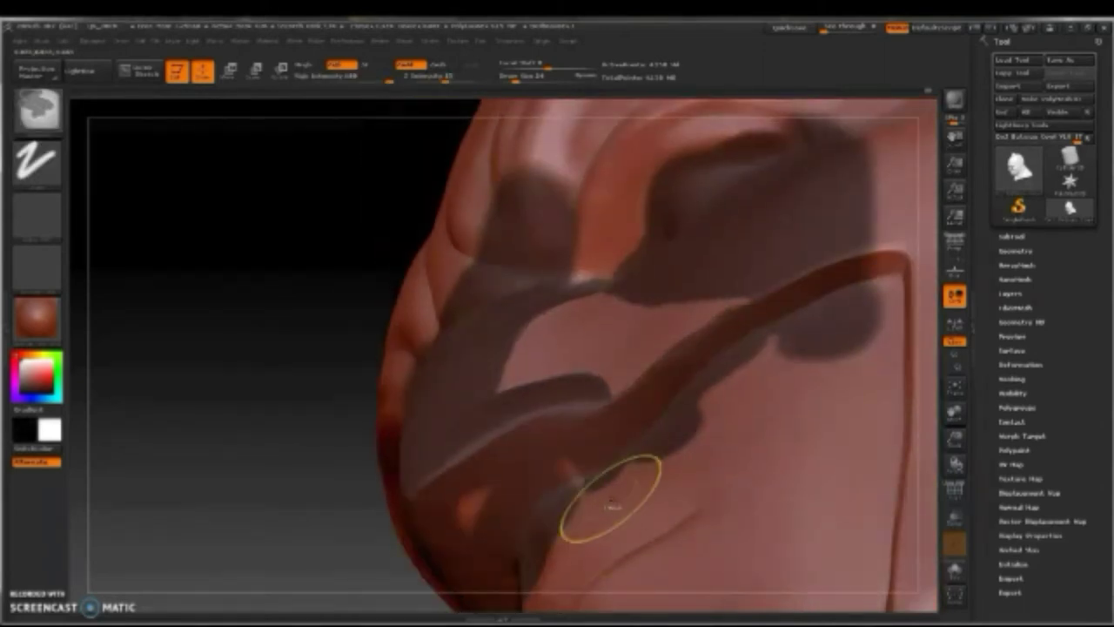
mouse_move(738, 382)
shift+right_down()
mouse_move(760, 384)
mouse_move(696, 369)
mouse_move(717, 374)
shift+right_up()
Extend the mask over the brow crease and upper eyelid, leaving the area between nose and cheek unmasked
key(space)
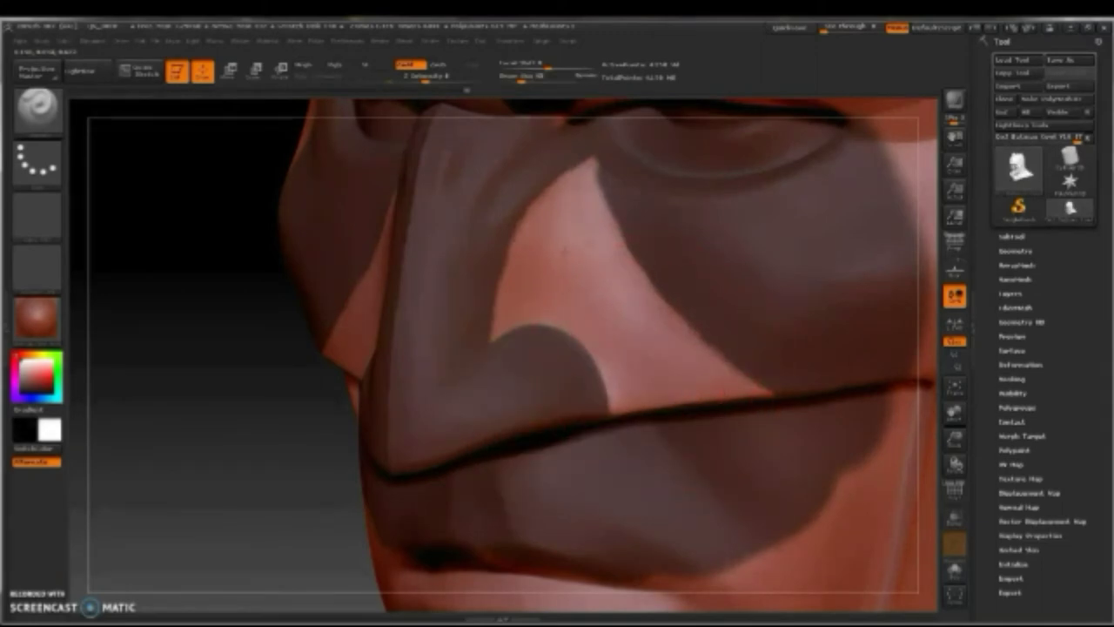
alt+right_drag(684, 340, 675, 461)
key(space)
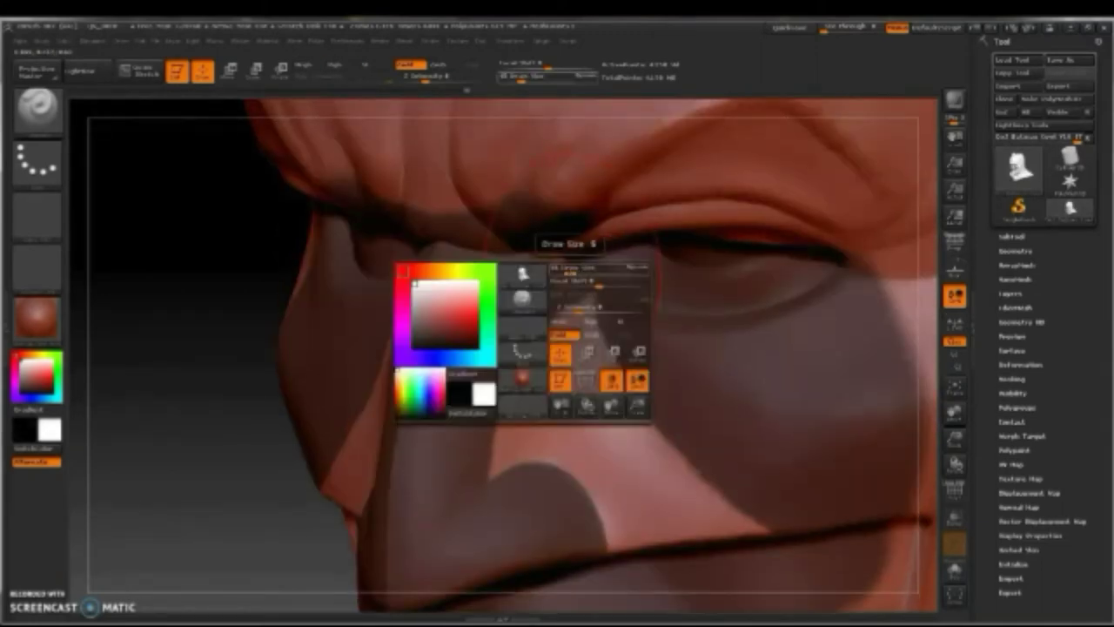
drag(522, 165, 627, 192)
key(ctrl+z)
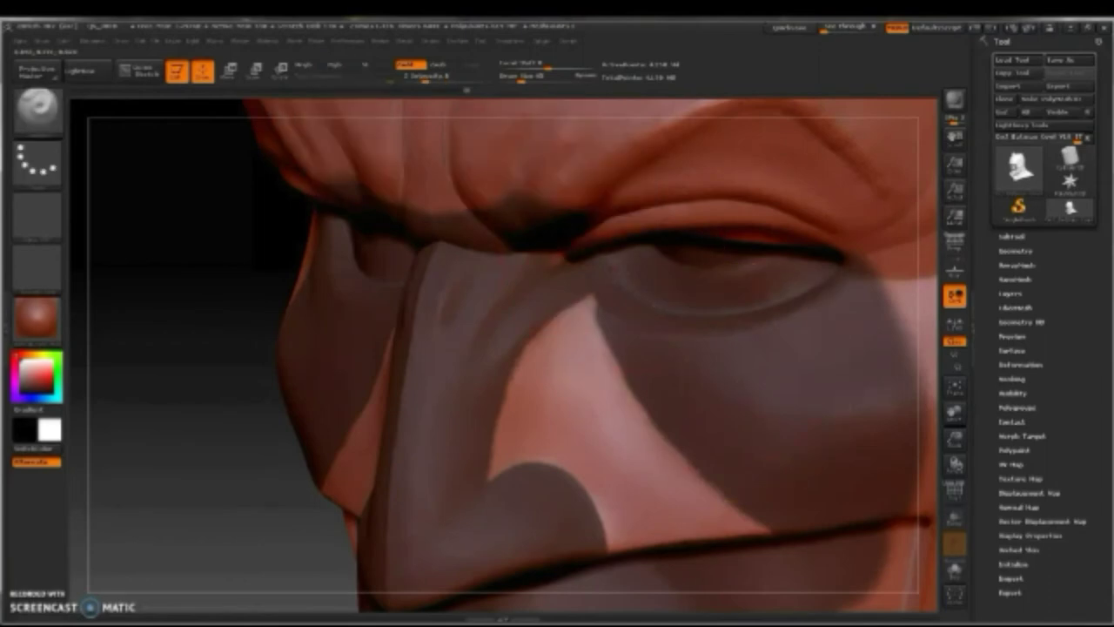
key(space)
right_drag(557, 435, 557, 366)
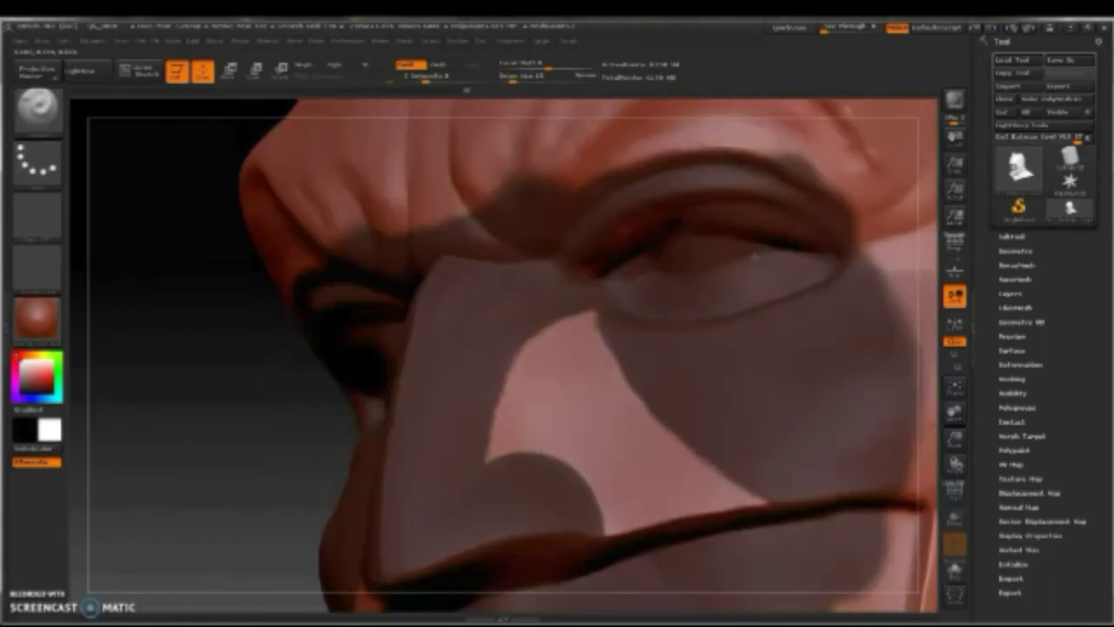
mouse_move(610, 392)
right_down()
mouse_move(661, 348)
mouse_move(714, 331)
right_up()
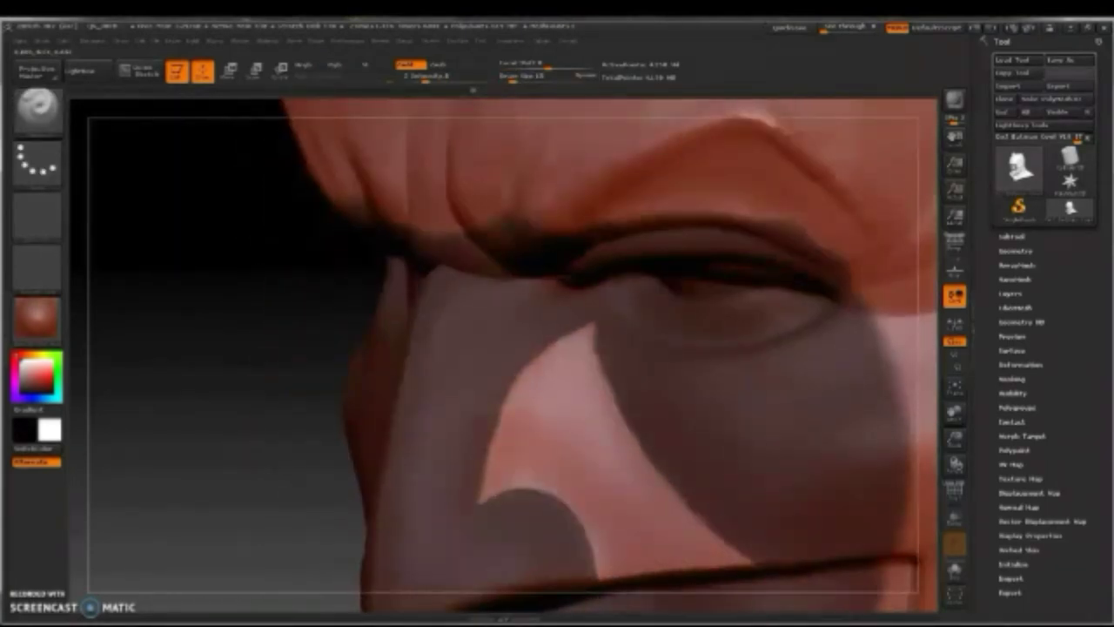
mouse_move(784, 374)
right_down()
mouse_move(866, 338)
mouse_move(815, 252)
mouse_move(548, 323)
right_up()
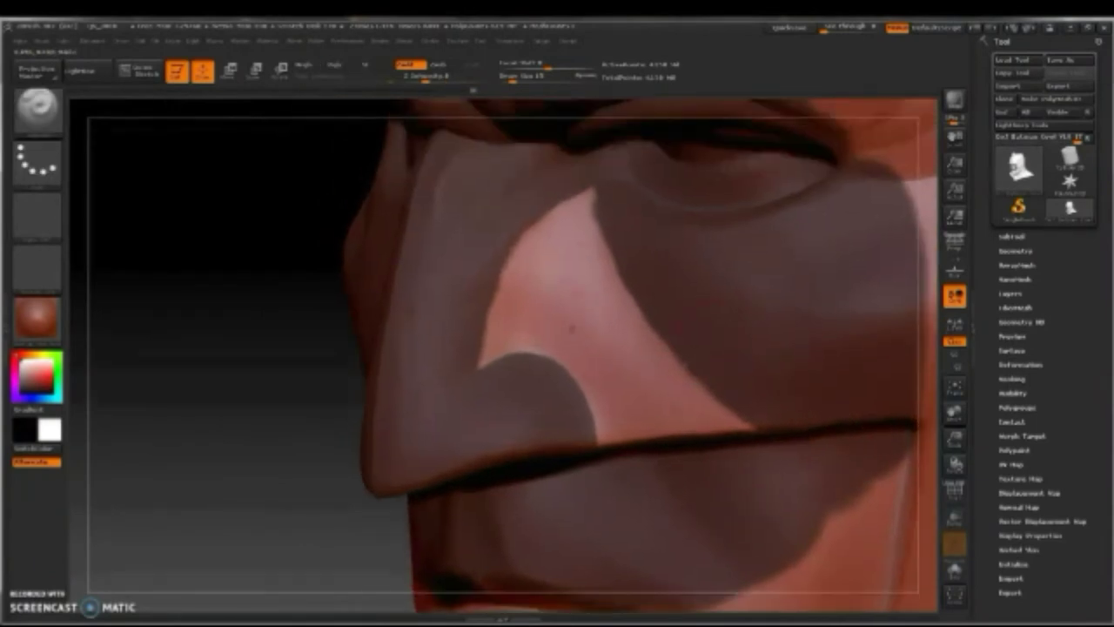
Try to sculpt the unmasked area between nose and cheek with a larger brush, and clear the mask around it
key(space)
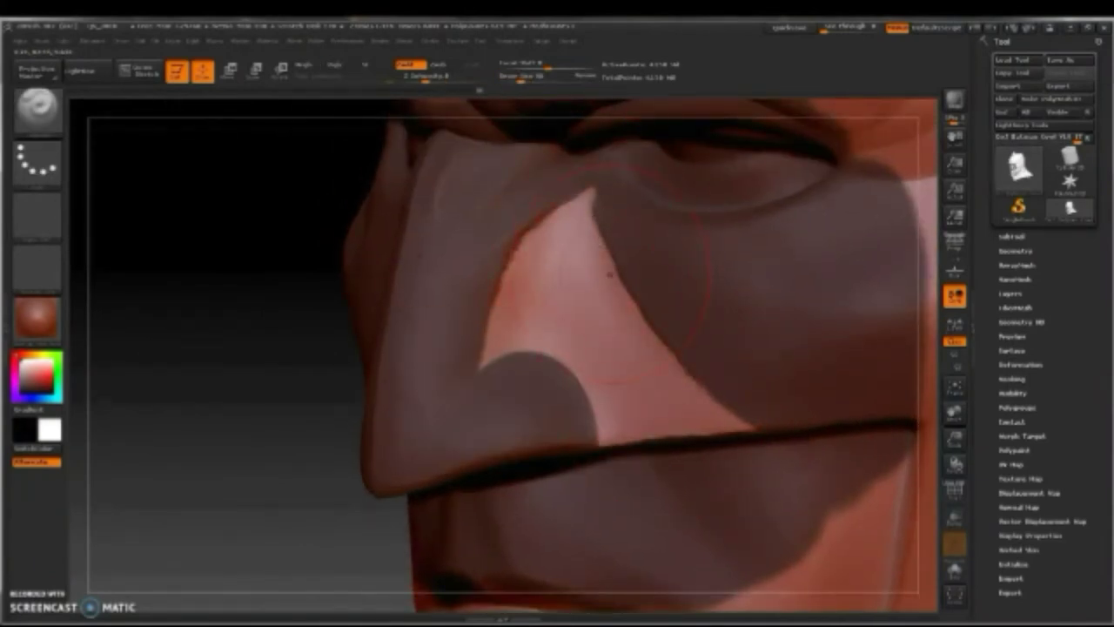
right_drag(586, 236, 589, 296)
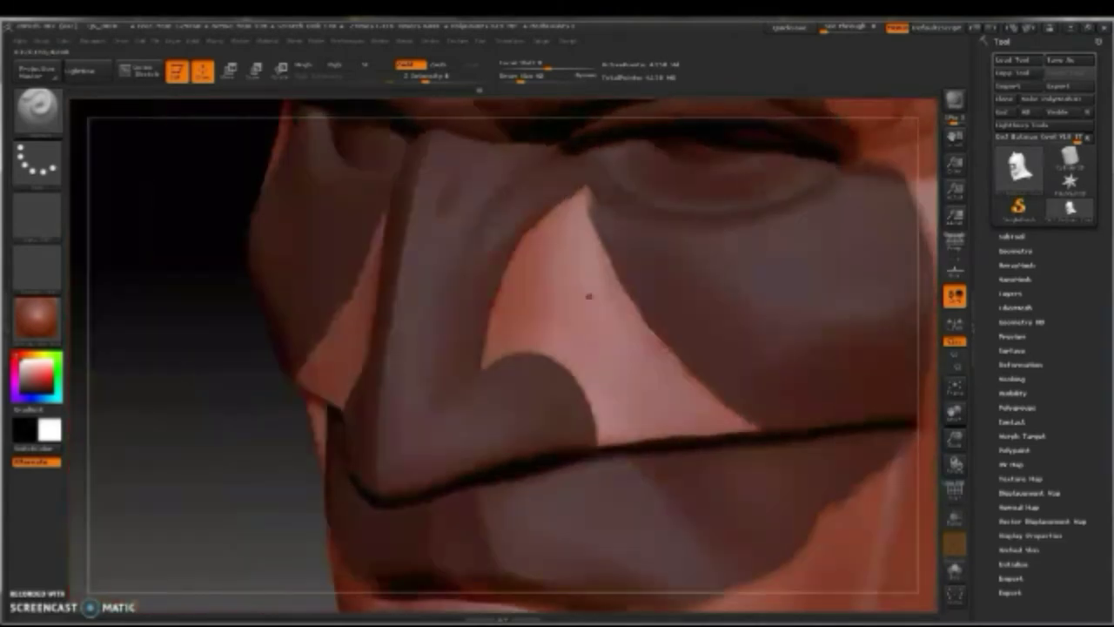
right_drag(569, 218, 545, 339)
mouse_move(544, 339)
shift+mouse_down()
mouse_move(487, 279)
mouse_move(749, 313)
mouse_move(559, 259)
shift+mouse_up()
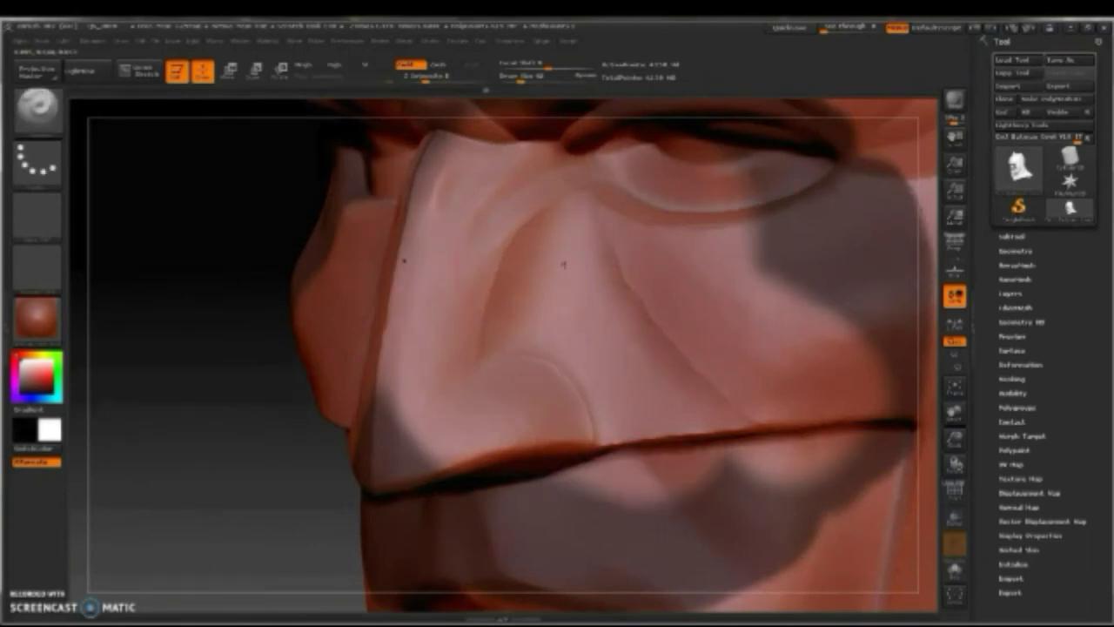
Try to smooth the fold edges beside the nostril and across the cheek with a smaller brush
mouse_move(560, 259)
right_down()
mouse_move(601, 287)
mouse_move(635, 347)
right_up()
key(space)
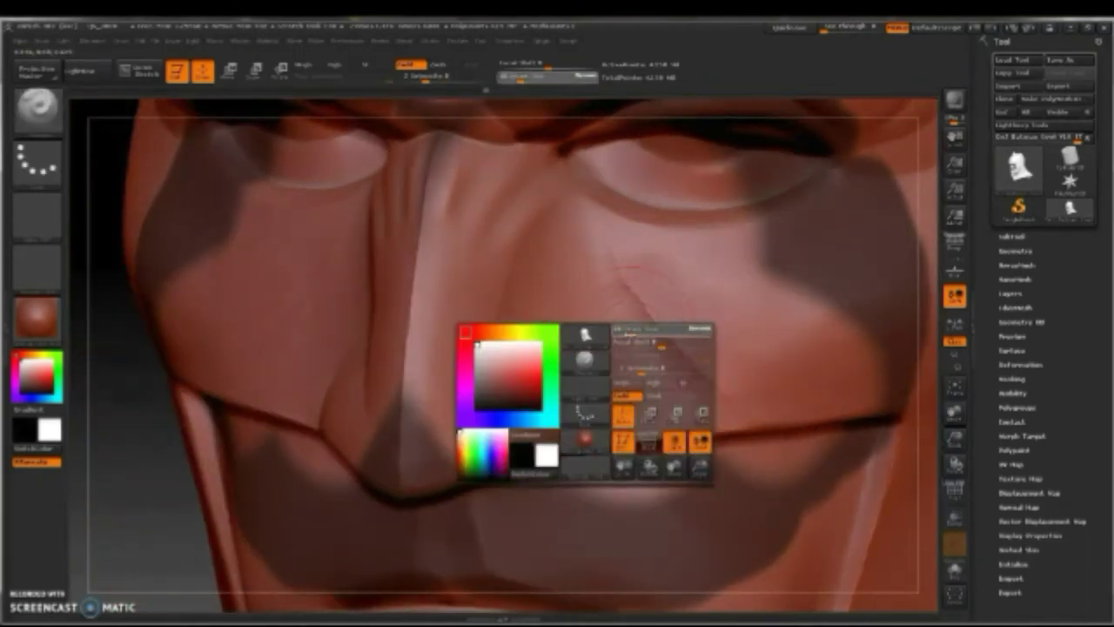
click(628, 336)
right_drag(596, 248, 558, 225)
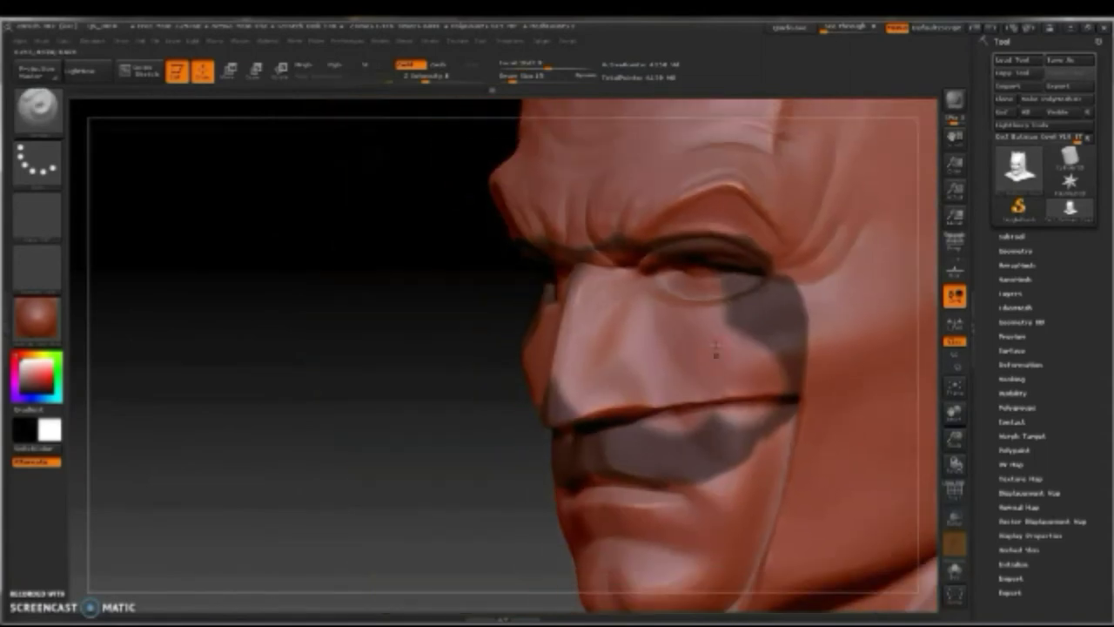
mouse_move(557, 349)
right_down()
mouse_move(627, 348)
mouse_move(557, 348)
mouse_move(626, 348)
mouse_move(522, 330)
mouse_move(683, 322)
mouse_move(705, 399)
mouse_move(609, 450)
mouse_move(540, 452)
mouse_move(671, 360)
right_up()
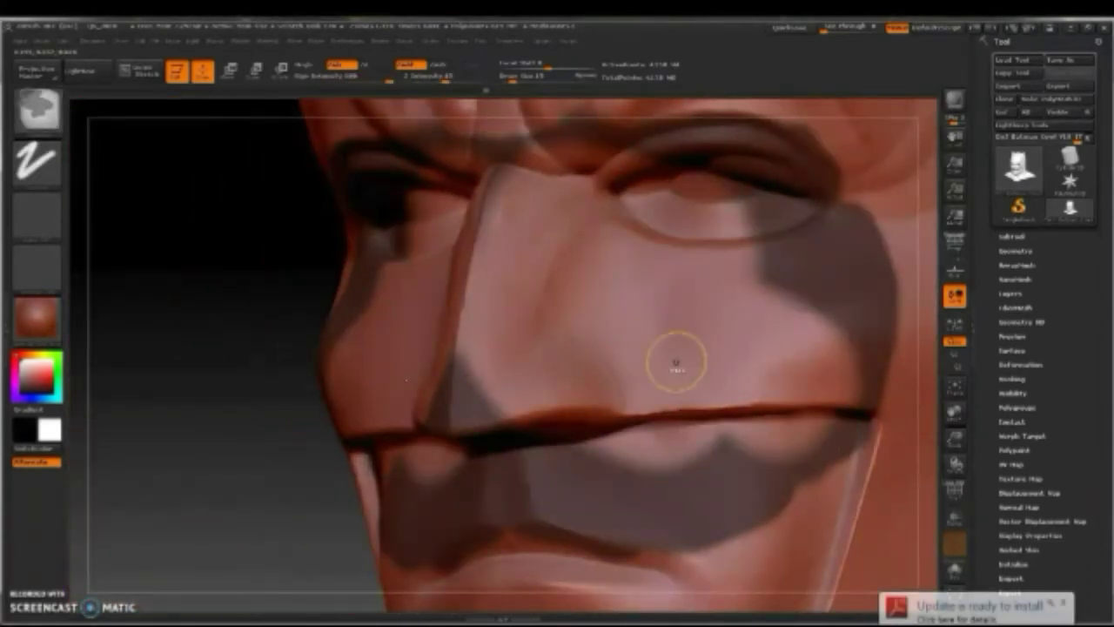
ctrl+drag(671, 361, 783, 361)
Undo the recent sculpting and mask clearing to restore the mask around the area between nose and cheek
right_drag(683, 284, 658, 391)
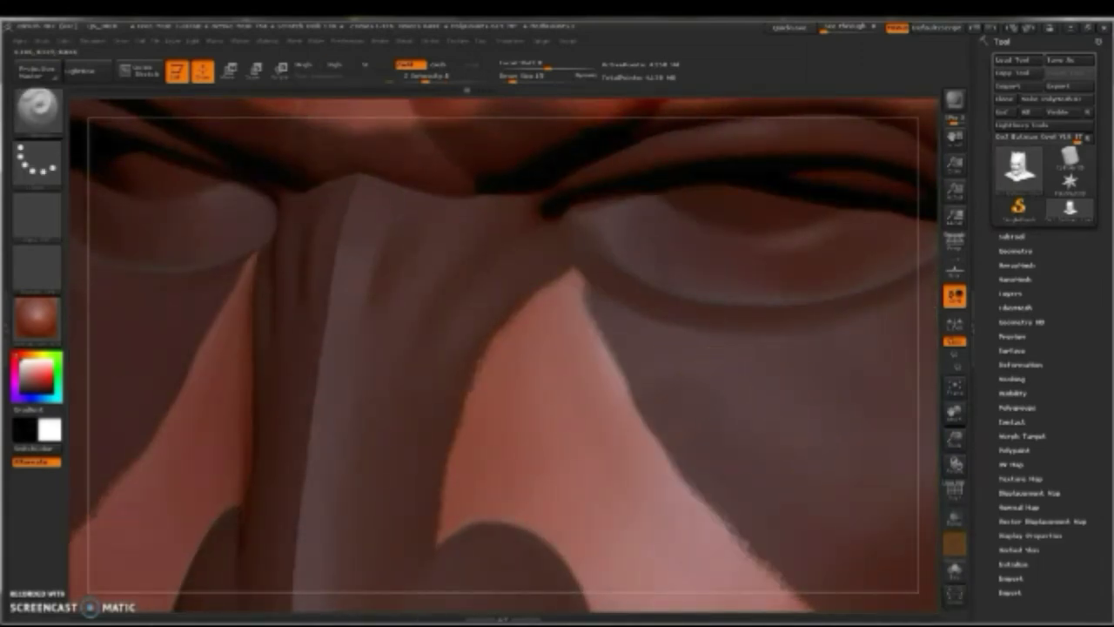
right_drag(734, 398, 696, 453)
click(141, 42)
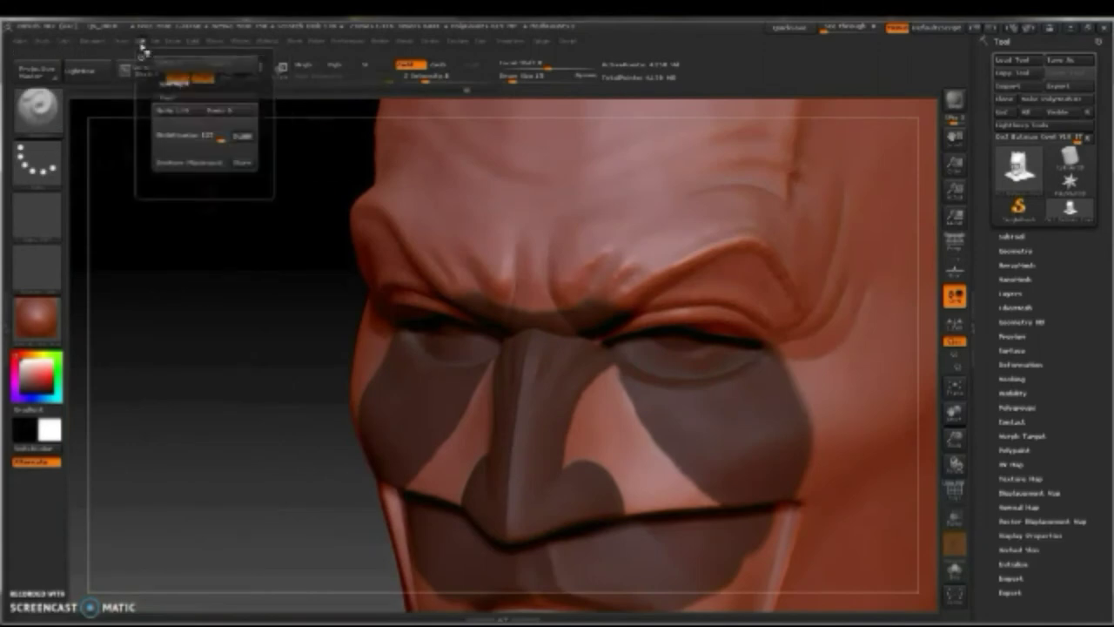
click(231, 112)
click(154, 41)
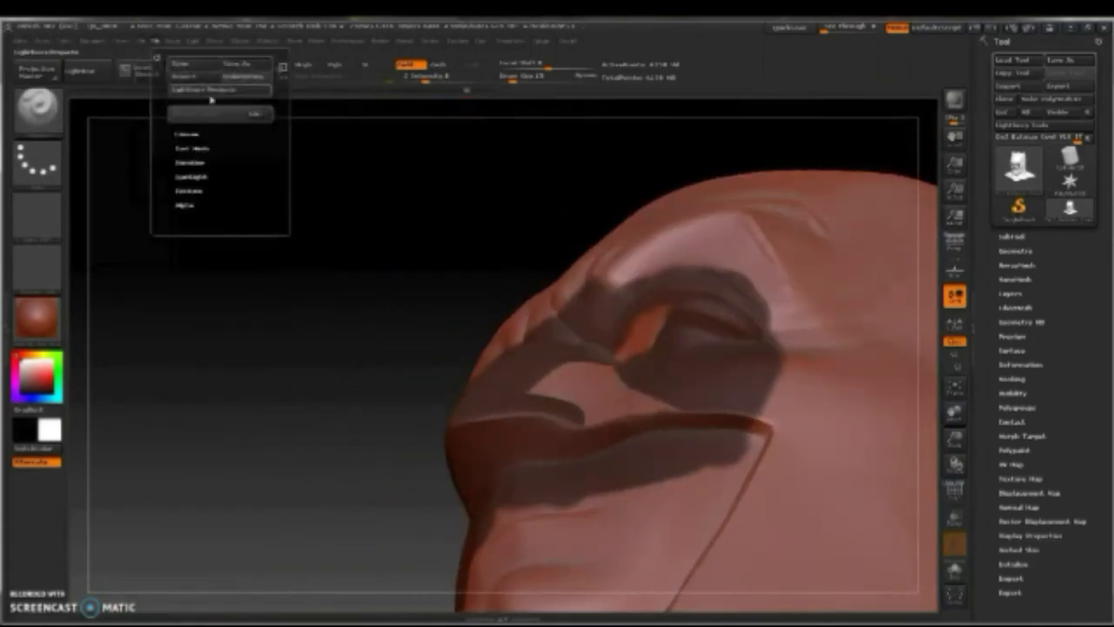
click(210, 100)
Erase the mask from the inner cheek just below the inner eye corner with a small brush
mouse_move(261, 348)
mouse_down()
mouse_move(639, 451)
mouse_move(567, 283)
mouse_move(564, 315)
mouse_move(576, 266)
mouse_up()
key(space)
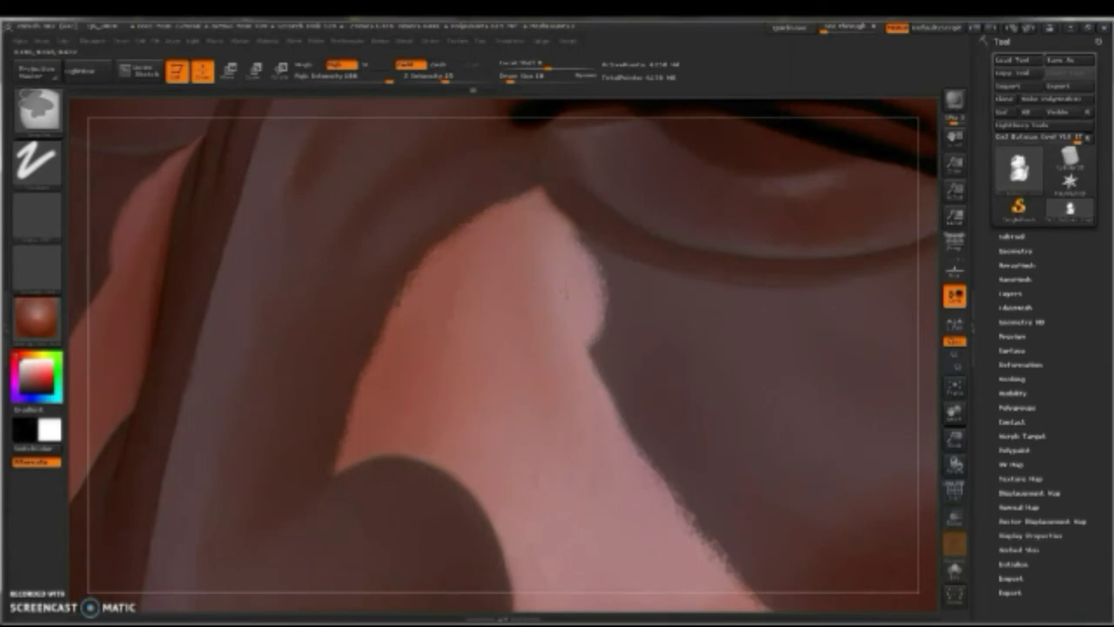
key(shift)
key(space)
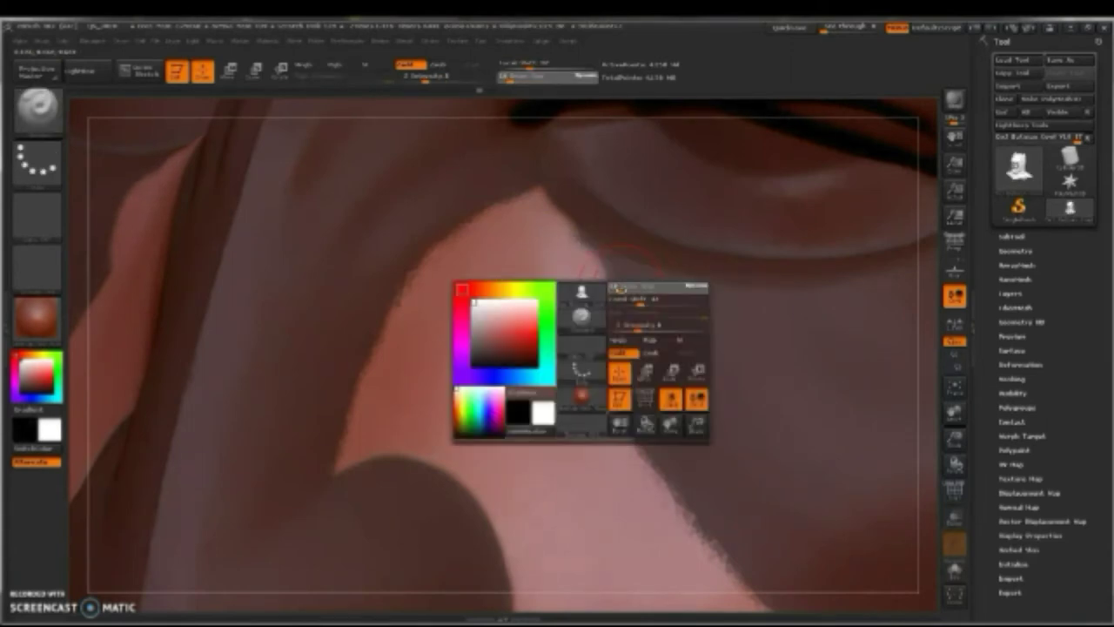
key(space)
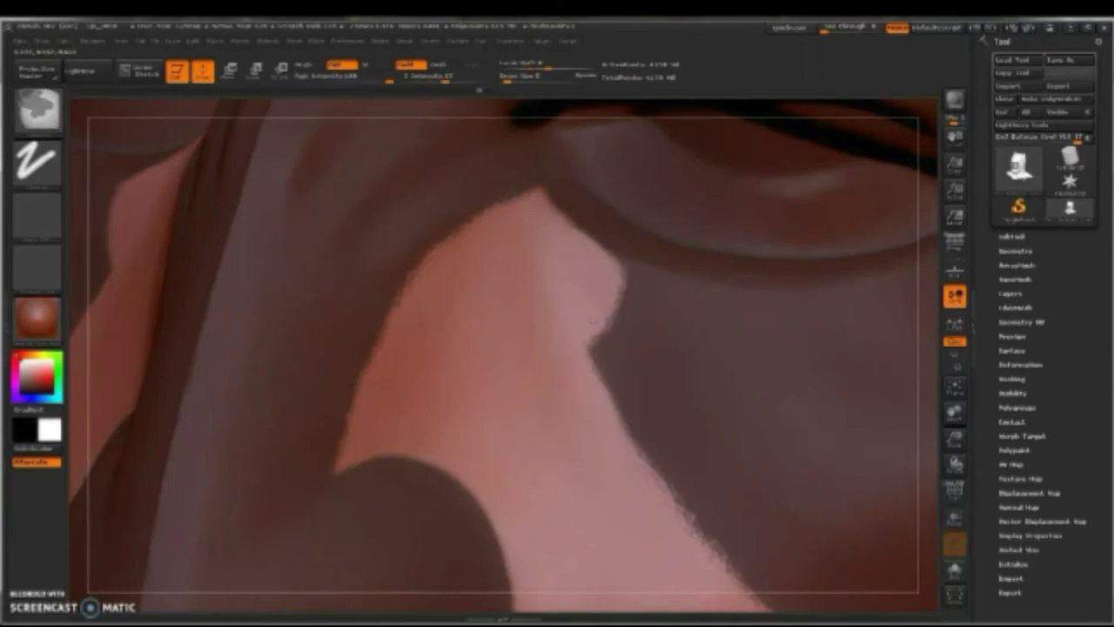
right_drag(619, 269, 634, 272)
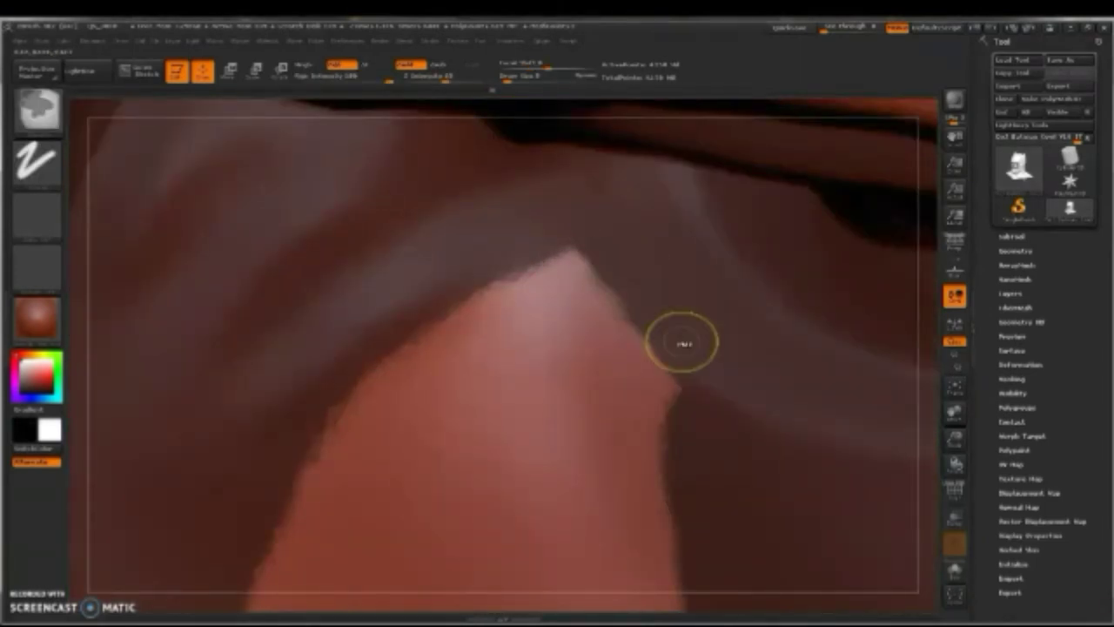
Refine the mask borders along the lower eyelid and down the cheek into clean, pointed edges
mouse_move(683, 343)
right_down()
mouse_move(703, 356)
mouse_move(692, 440)
right_up()
key(b)
key(p)
key(a)
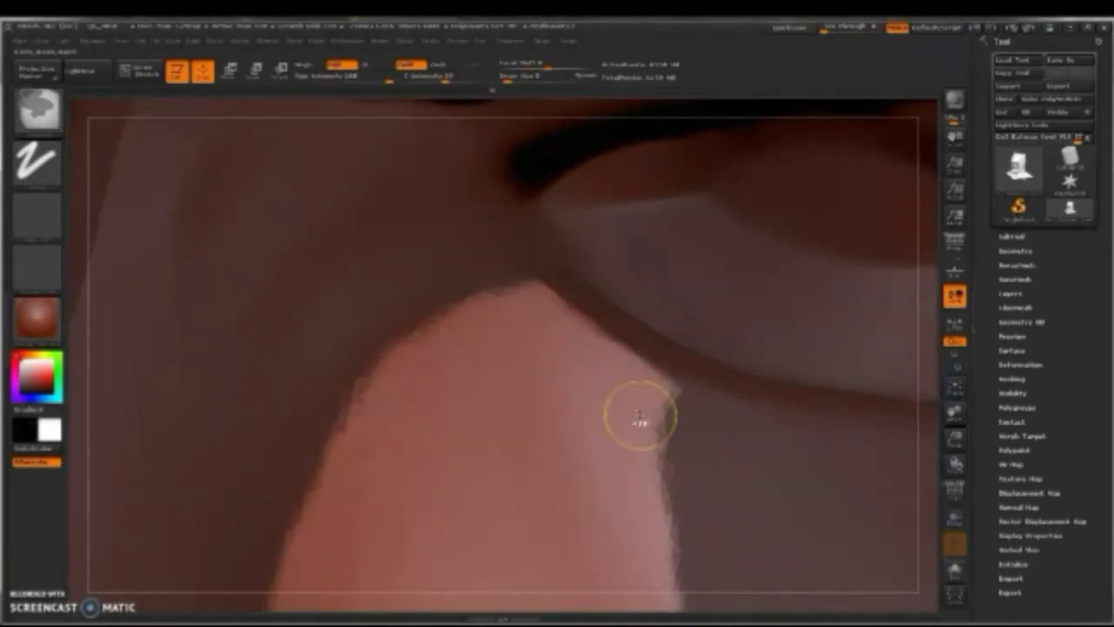
right_drag(633, 480, 592, 390)
key(shift)
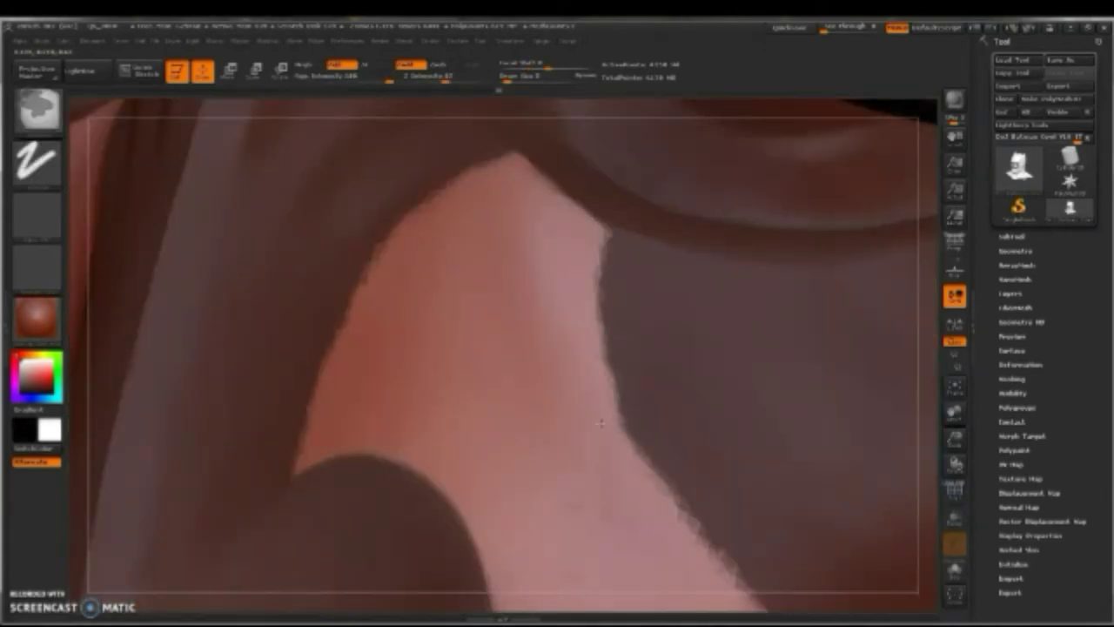
mouse_move(668, 515)
shift+right_down()
mouse_move(723, 427)
mouse_move(749, 503)
mouse_move(736, 417)
mouse_move(773, 510)
mouse_move(690, 432)
mouse_move(609, 409)
shift+right_up()
mouse_move(646, 376)
mouse_down()
mouse_move(688, 377)
mouse_move(638, 389)
mouse_move(660, 383)
mouse_move(676, 323)
mouse_move(492, 383)
mouse_up()
mouse_move(544, 308)
shift+mouse_down()
mouse_move(504, 463)
mouse_move(487, 464)
mouse_move(526, 336)
mouse_move(620, 435)
mouse_move(609, 394)
shift+mouse_up()
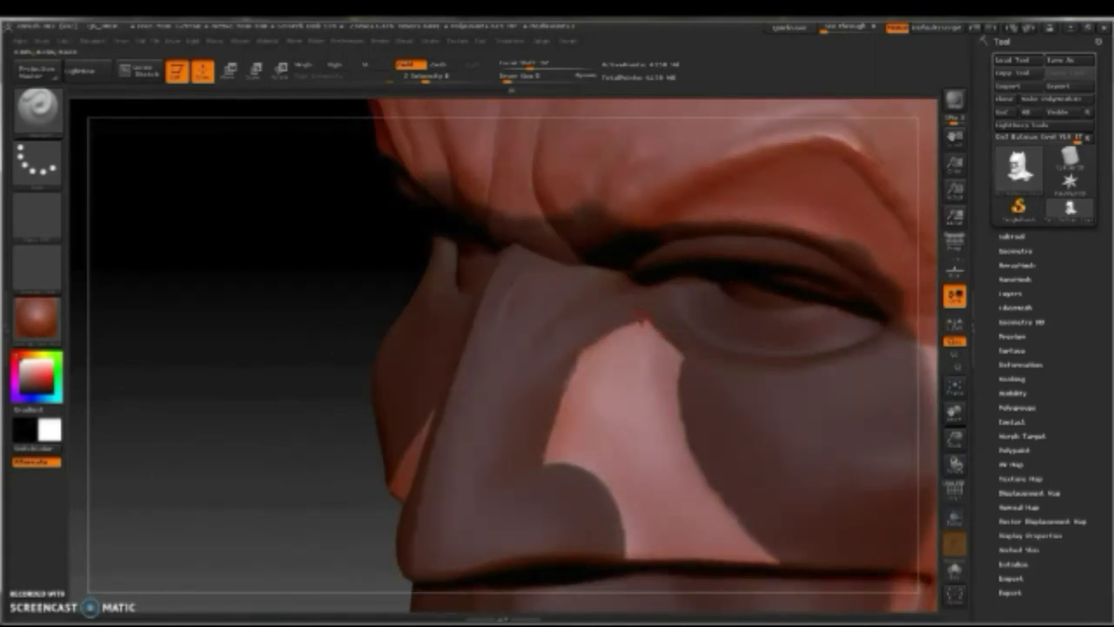
Smooth the unmasked surface below the inner eye corner and refine the mask edge along the side of the nose
key(shift)
key(shift)
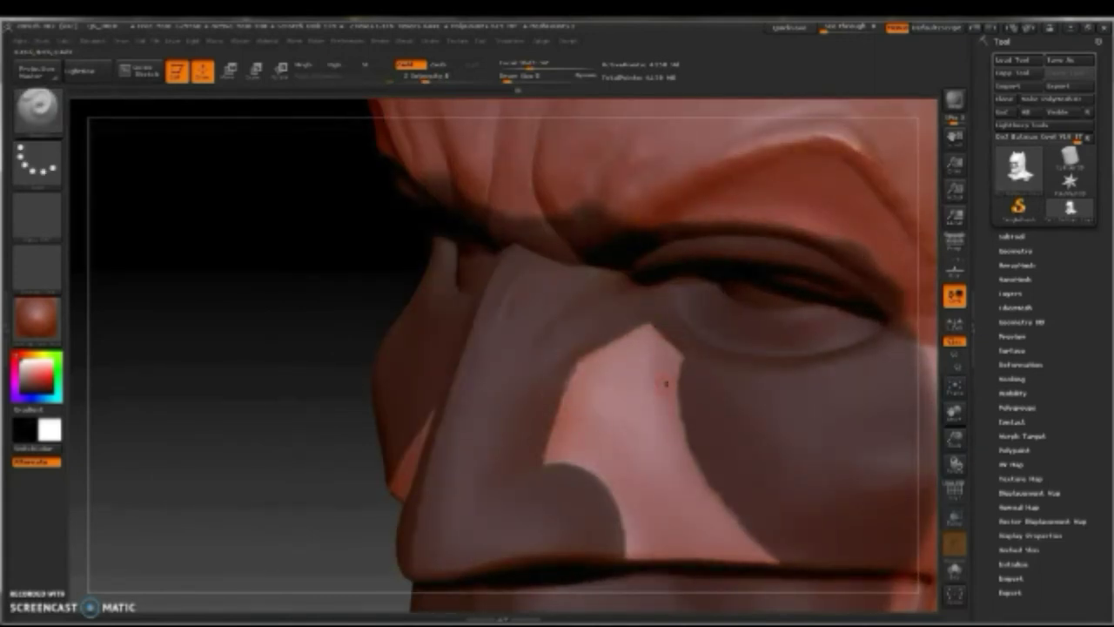
mouse_move(656, 384)
mouse_down()
mouse_move(610, 382)
mouse_move(656, 372)
mouse_up()
key(shift)
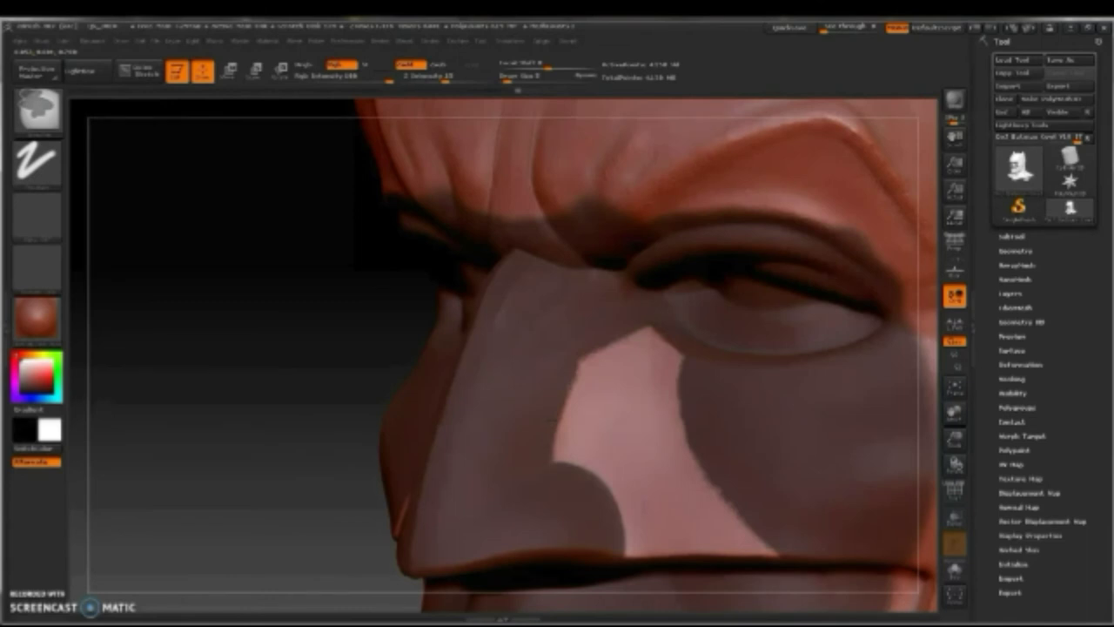
key(shift)
drag(593, 405, 583, 426)
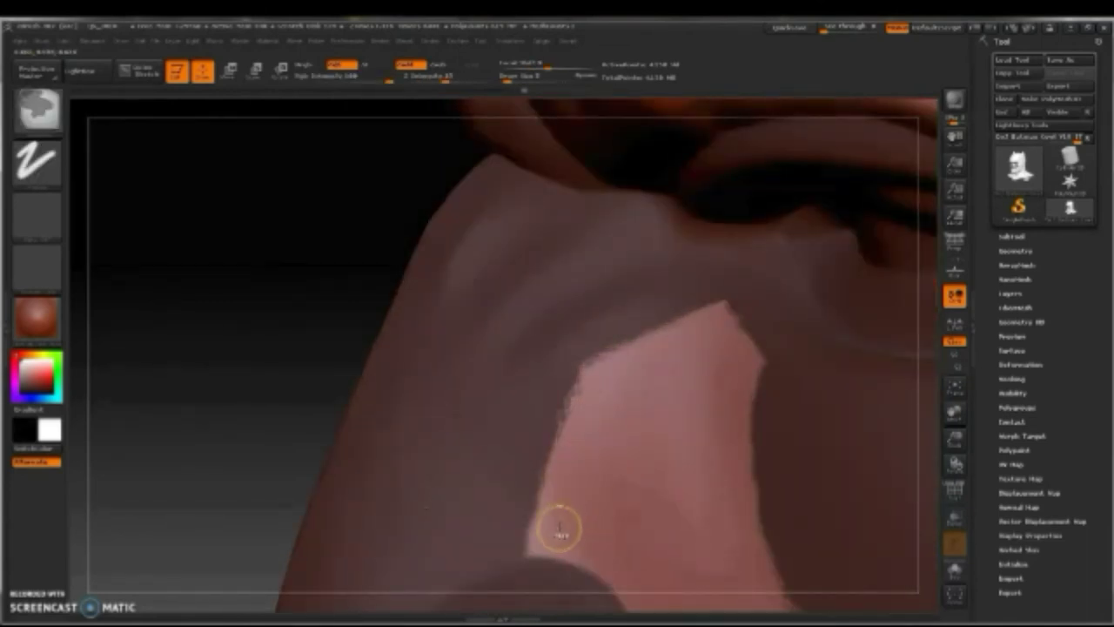
mouse_move(617, 482)
mouse_down()
mouse_move(623, 306)
mouse_move(678, 308)
mouse_up()
Smooth the unmasked fold between nose and cheek with a larger brush, and clear the mask around it
key(space)
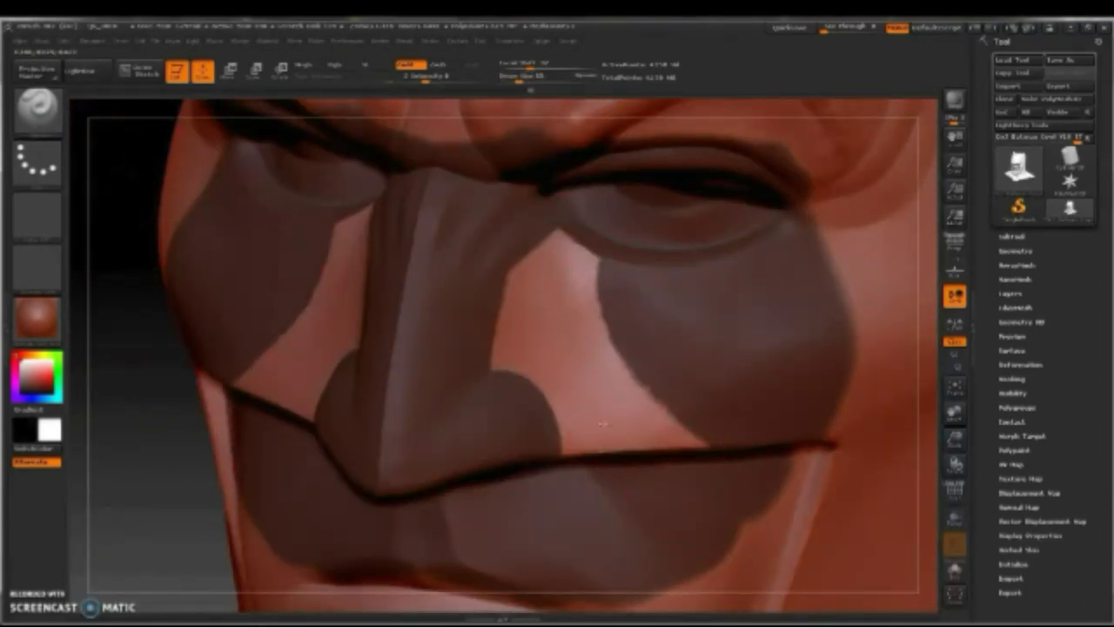
right_drag(649, 417, 626, 426)
drag(626, 426, 576, 261)
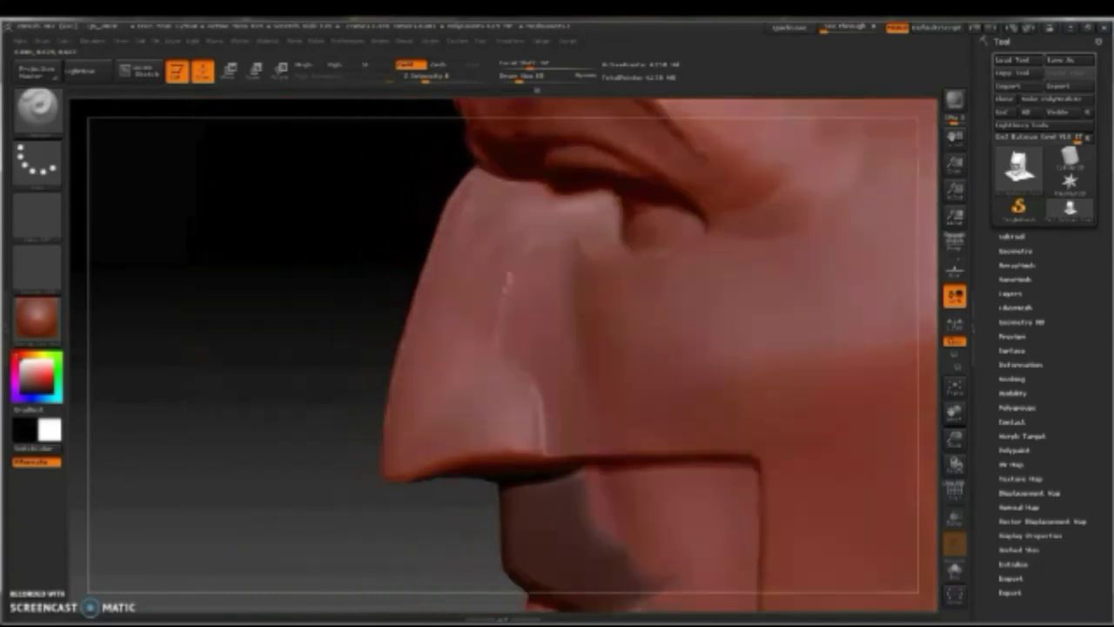
Soften the hard creases along the side of the nose and the cheek fold, undoing the last unwanted stroke
key(space)
mouse_move(461, 328)
right_down()
mouse_move(500, 336)
mouse_move(500, 366)
right_up()
key(space)
shift+drag(501, 366, 461, 331)
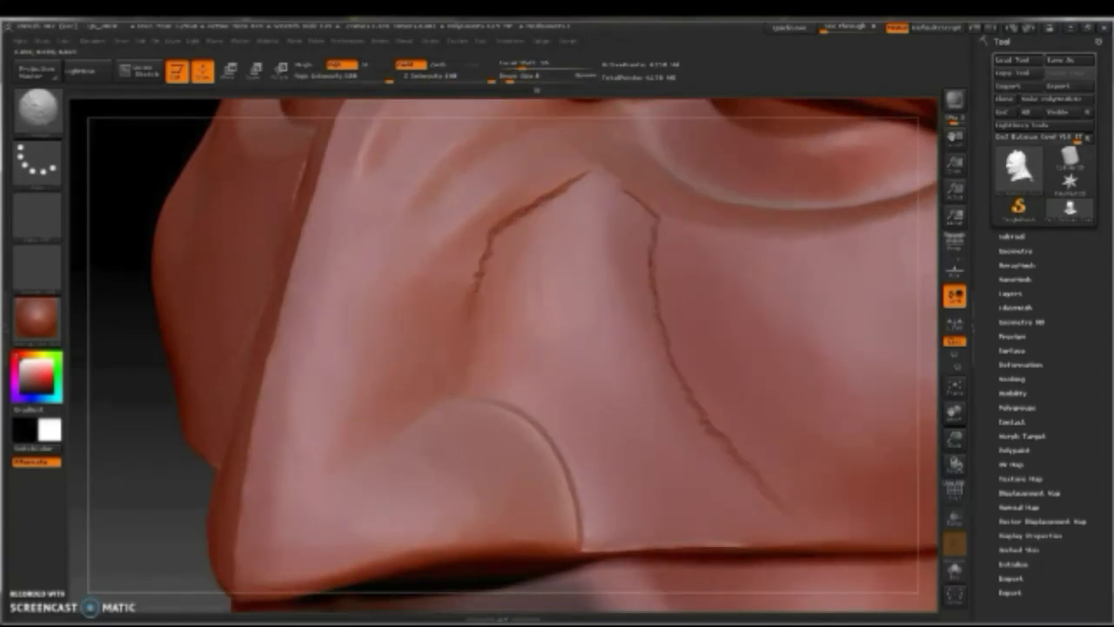
key(ctrl+z)
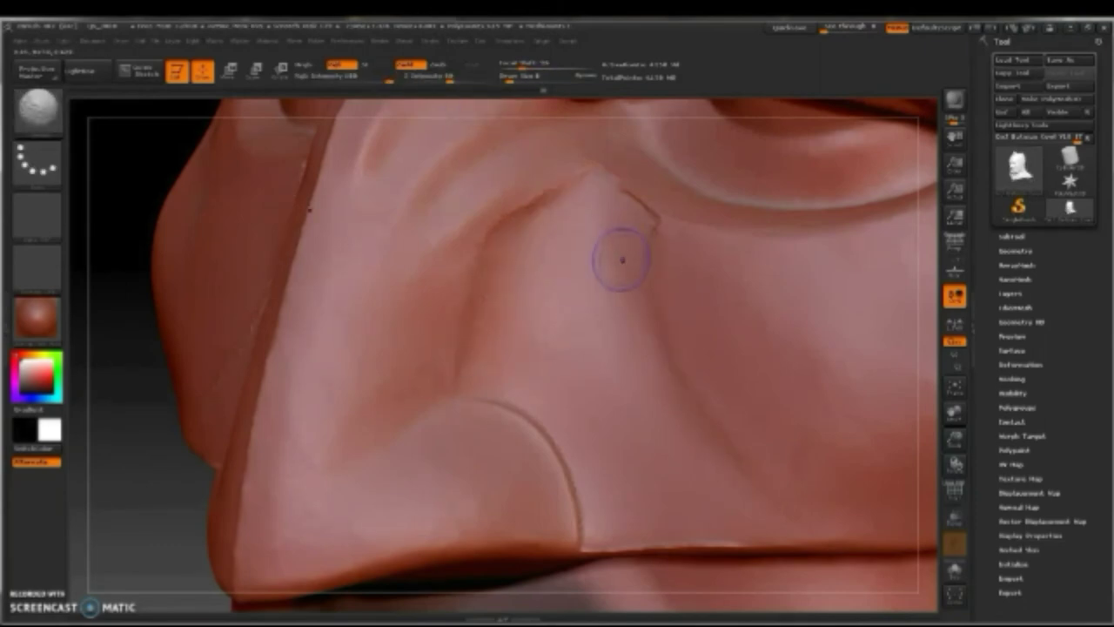
right_drag(621, 259, 409, 262)
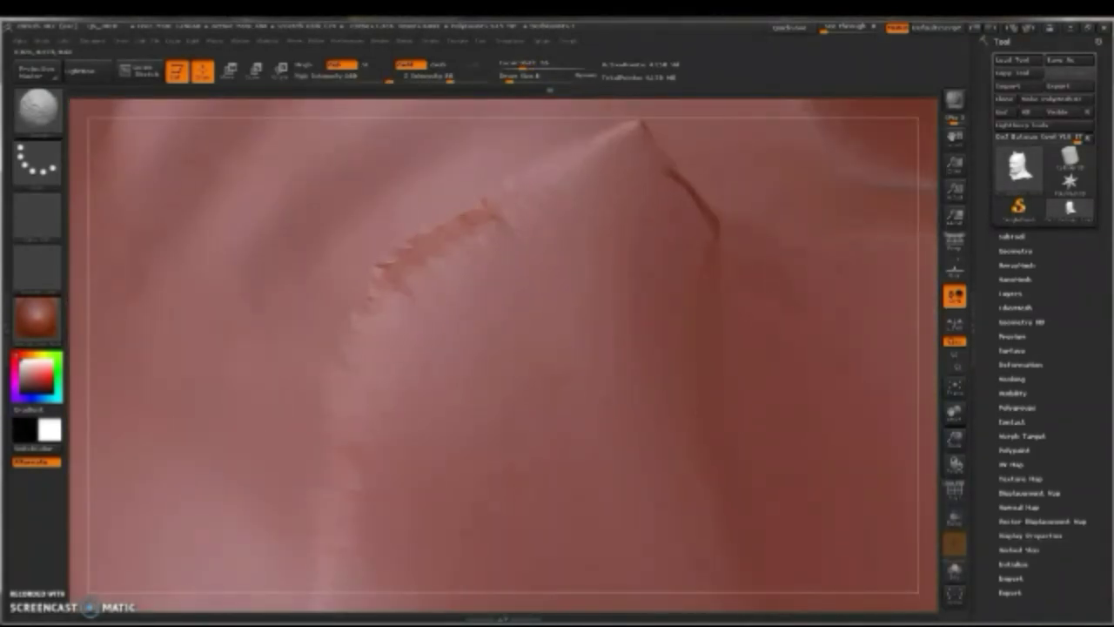
Even out the jagged ridge on the side of the nose, from the upper fold down to the nostril
right_drag(522, 244, 478, 279)
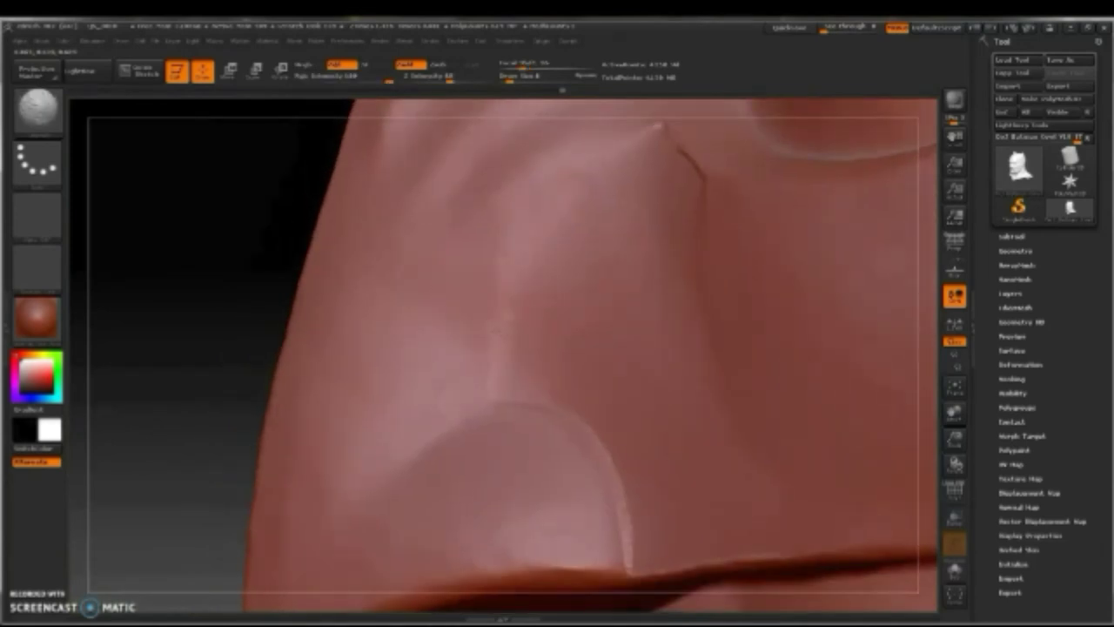
right_drag(513, 334, 497, 344)
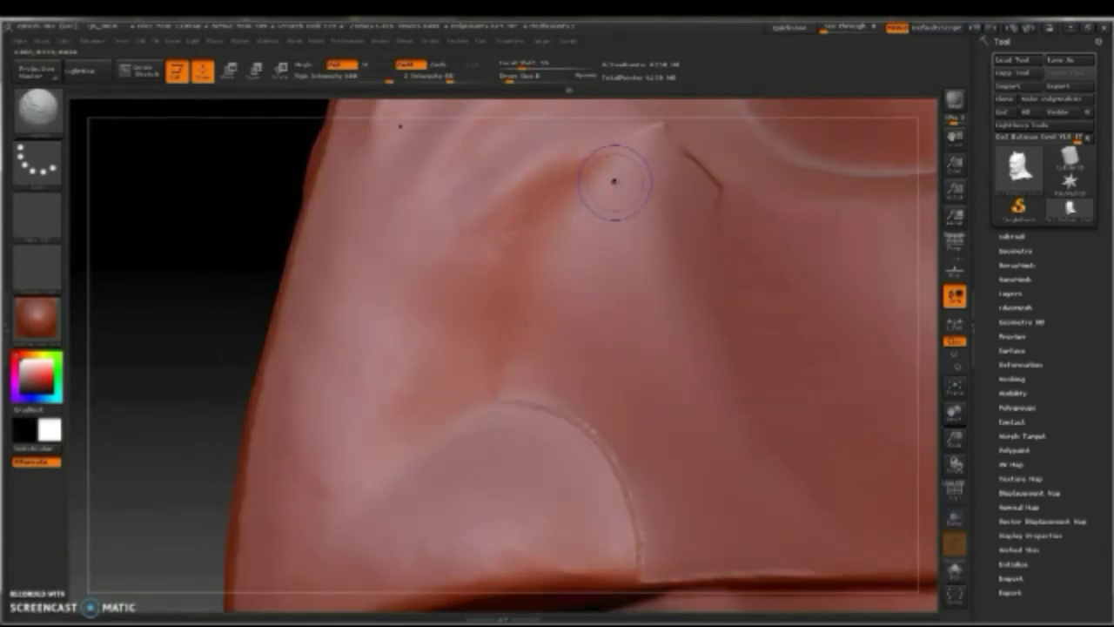
key(shift)
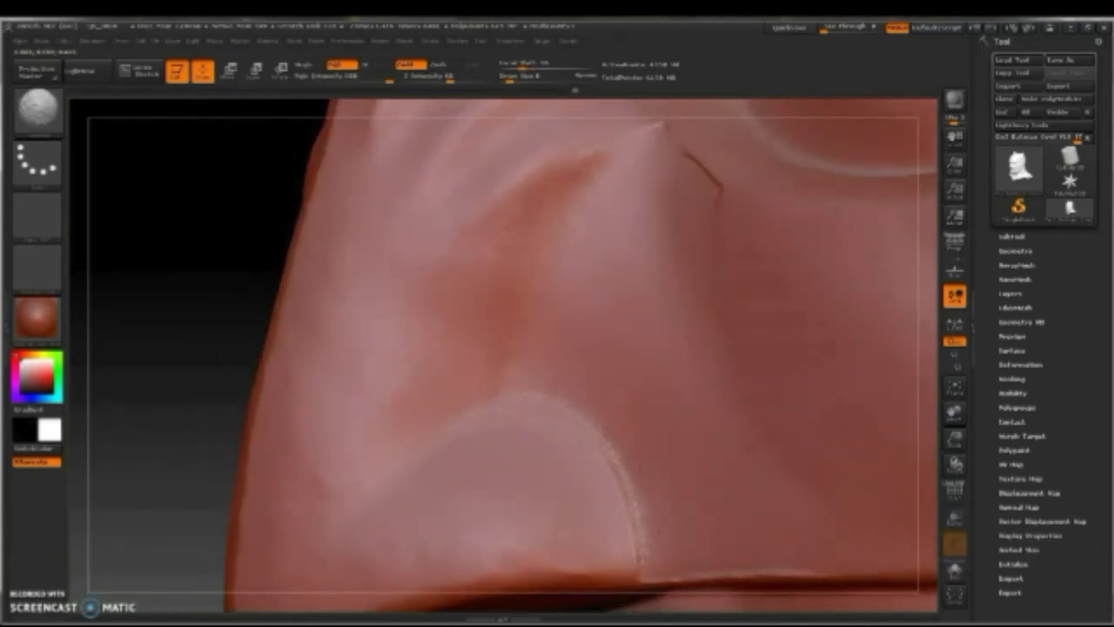
Blend the sharp crease at the top of the fold below the inner eye corner with a smaller brush
mouse_move(522, 348)
right_down()
mouse_move(452, 400)
mouse_move(610, 357)
right_up()
key(space)
key(shift)
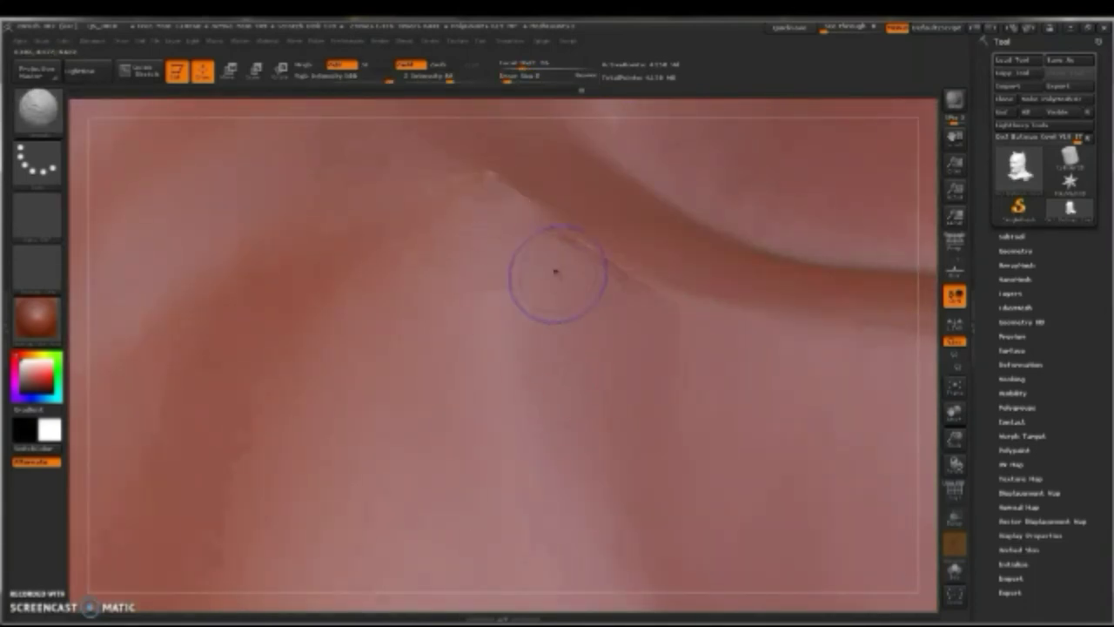
right_drag(623, 334, 857, 367)
Rework the edge where the nostril wing meets the cheek, down to the cowl's lower border, with a small brush
right_drag(649, 487, 557, 383)
key(space)
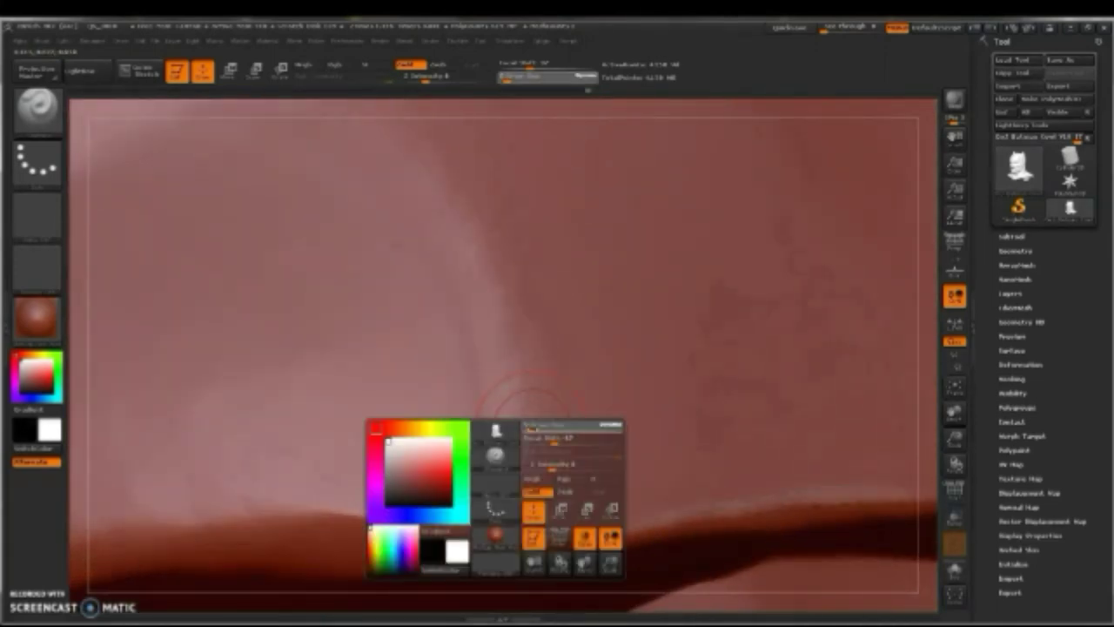
key(space)
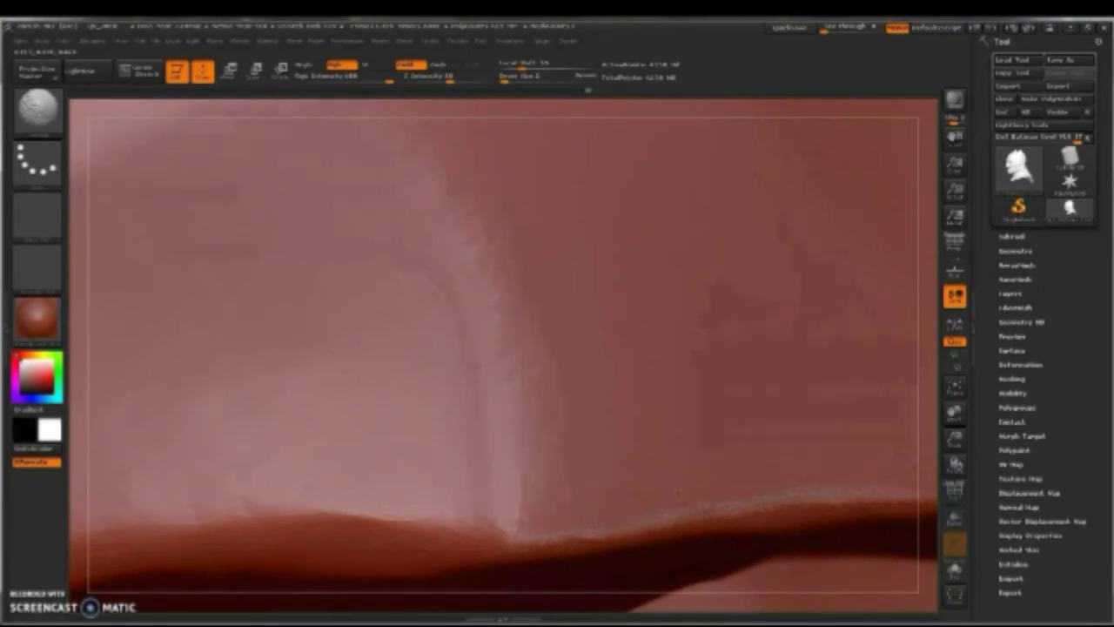
right_drag(498, 492, 470, 452)
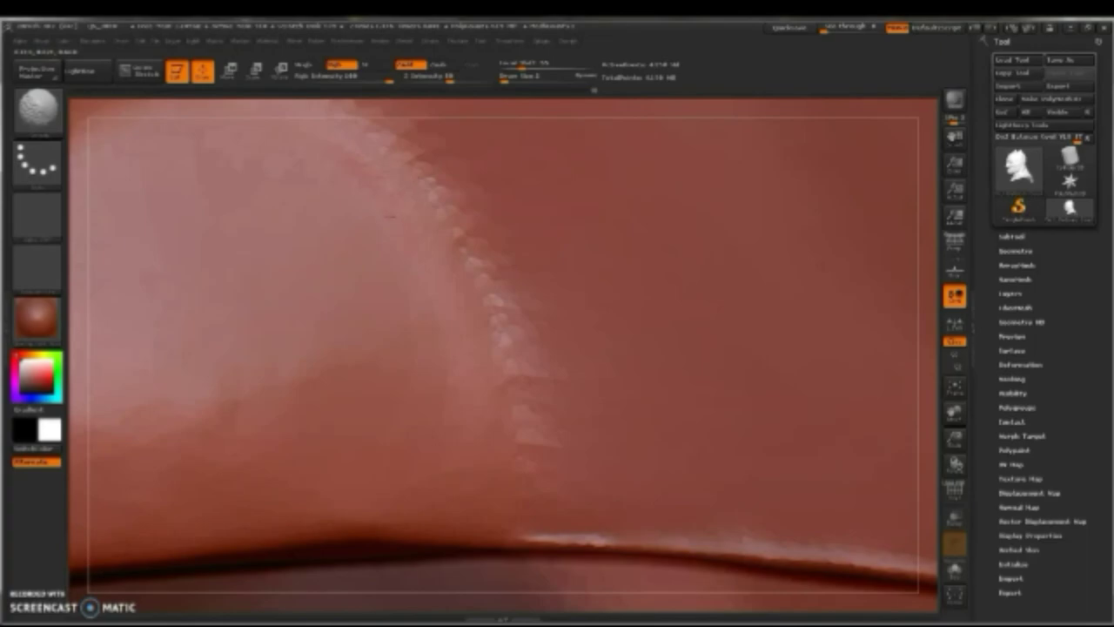